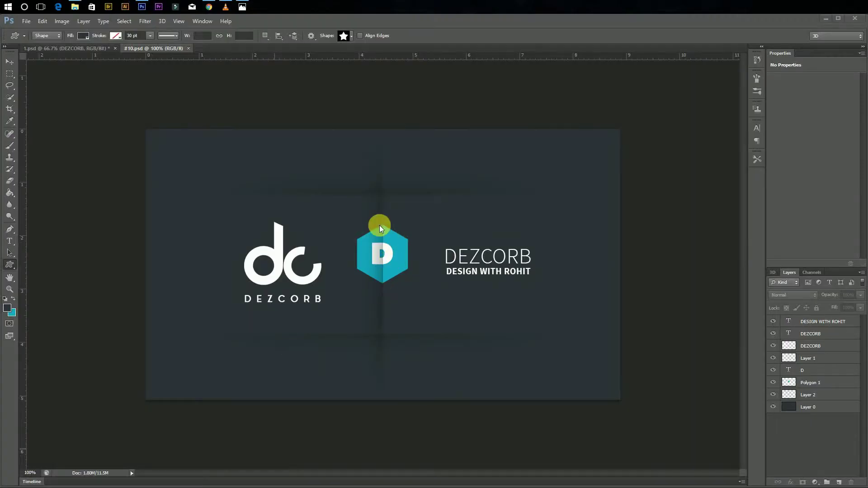
# After reviewing the finished card design, open the File menu to start a new document
pyautogui.click(26, 21)
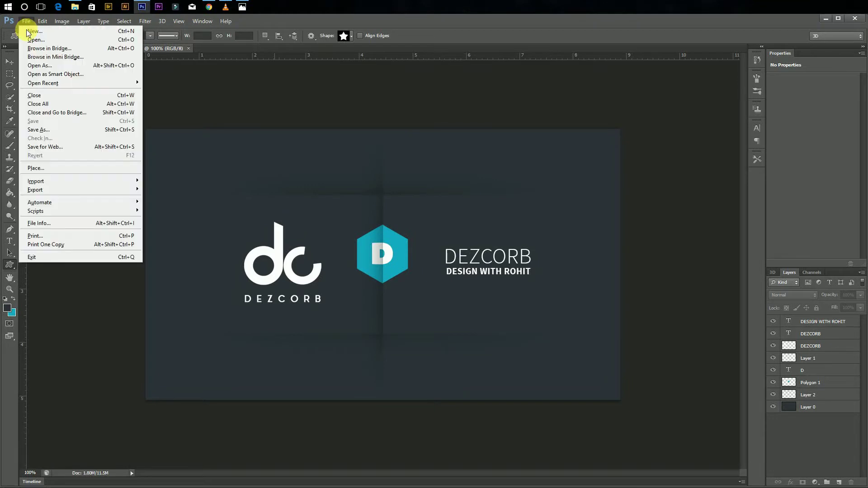
# Create a 3.5 × 2 inch, 300 ppi white document and unlock its Background layer
pyautogui.click(597, 164)
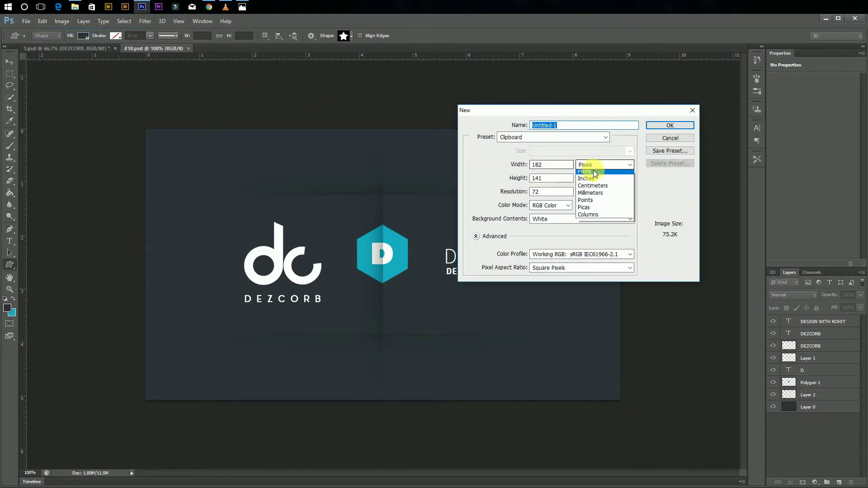
pyautogui.click(590, 172)
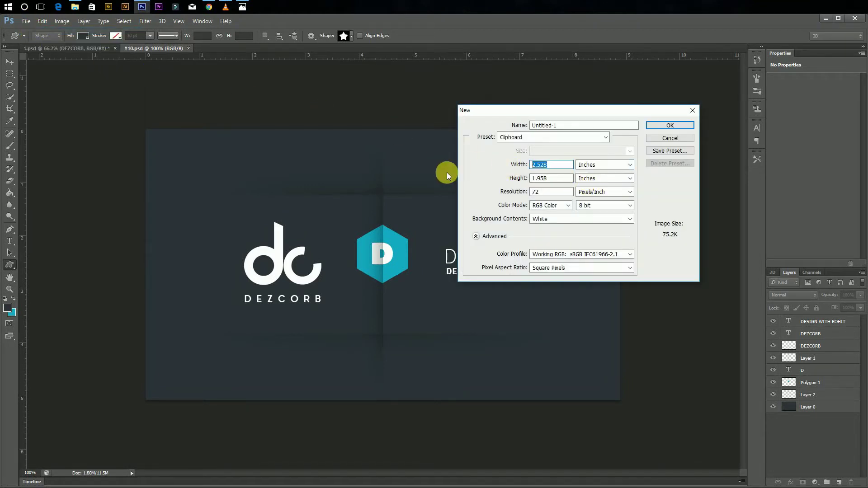
pyautogui.write('3.5')
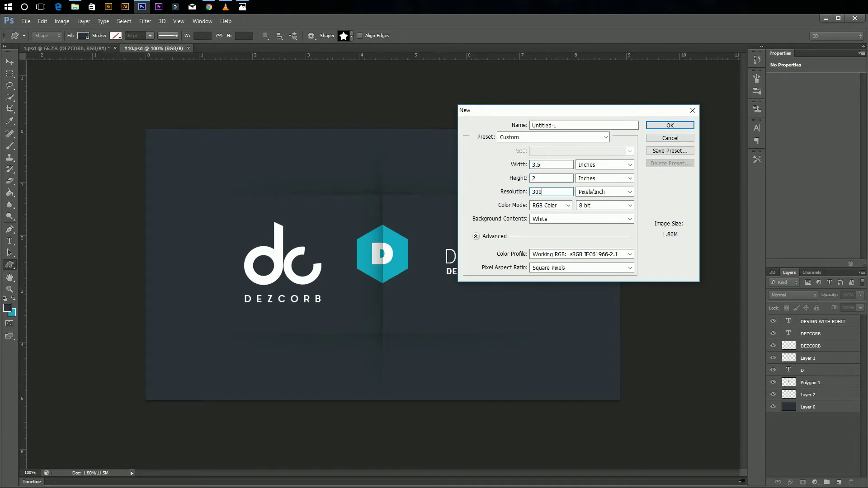
pyautogui.press('Return')
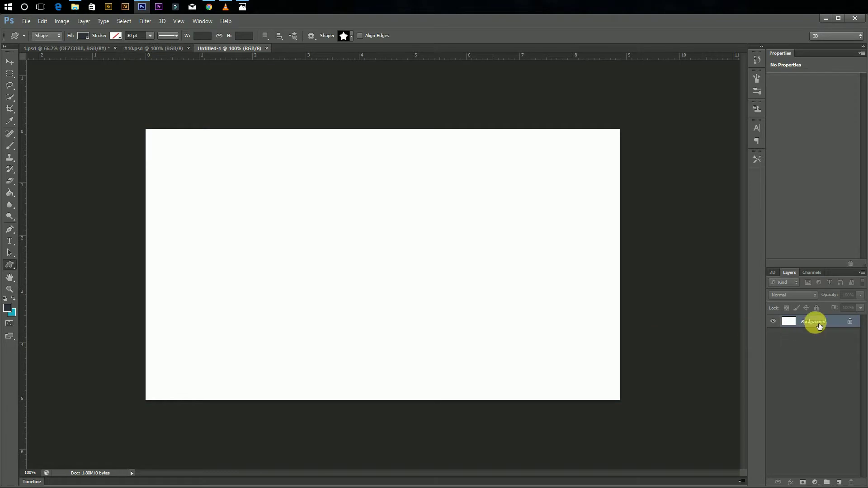
pyautogui.doubleClick(819, 323)
# Confirm Layer 0, then place guides on the card's left, right, top and bottom edges
pyautogui.click(654, 154)
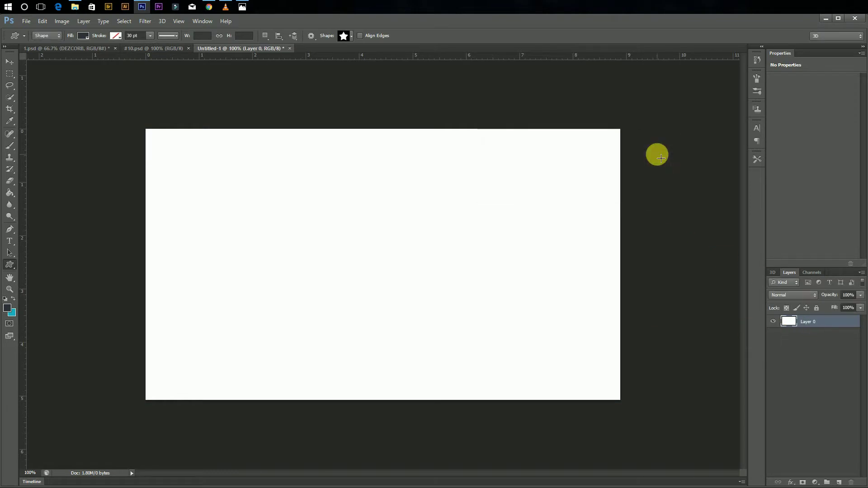
pyautogui.moveTo(26, 173); pyautogui.dragTo(146, 165)
pyautogui.moveTo(22, 181); pyautogui.dragTo(627, 173)
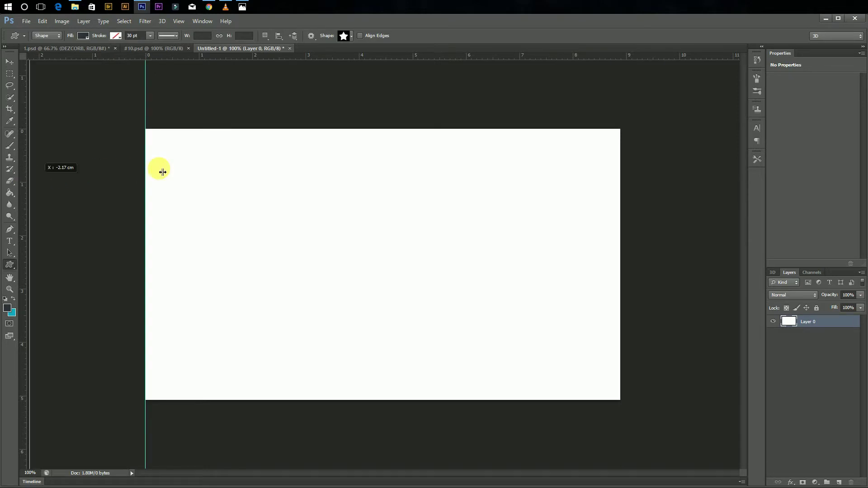
pyautogui.moveTo(568, 57); pyautogui.dragTo(574, 128)
pyautogui.moveTo(577, 61); pyautogui.dragTo(610, 399)
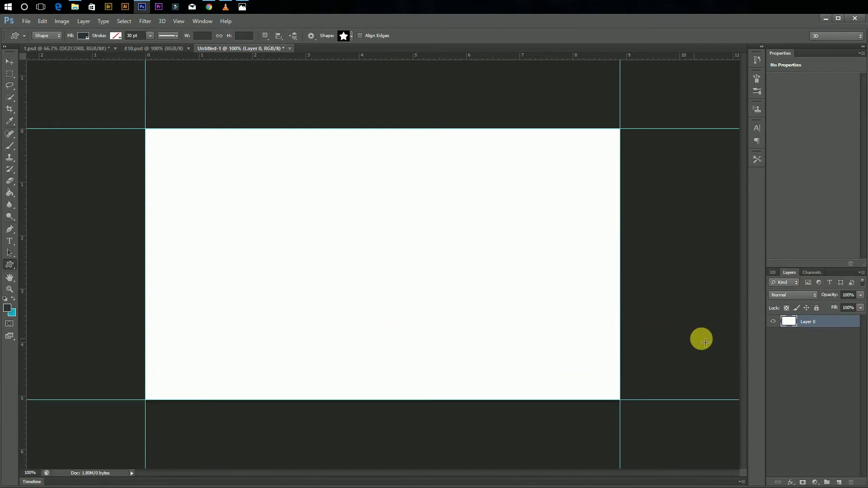
pyautogui.rightClick(804, 321)
# Give Layer 0 a Color Overlay in off-white f5f5f4 (RGB 245, 245, 244)
pyautogui.click(833, 152)
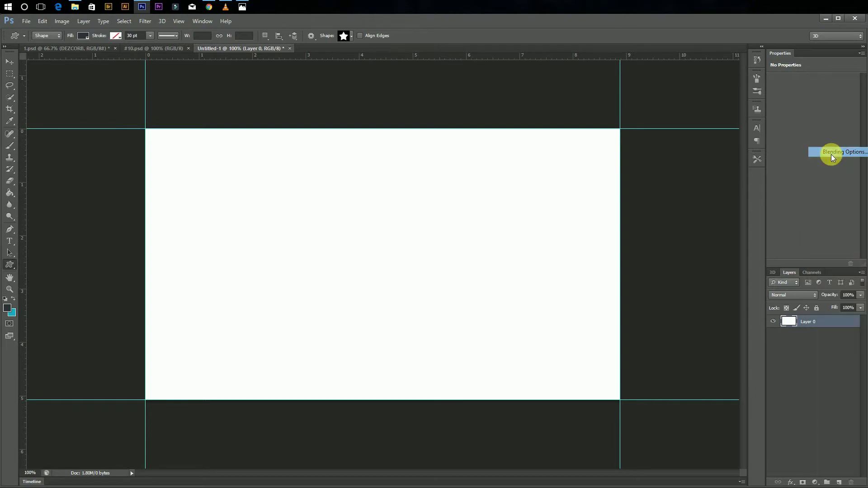
pyautogui.click(552, 215)
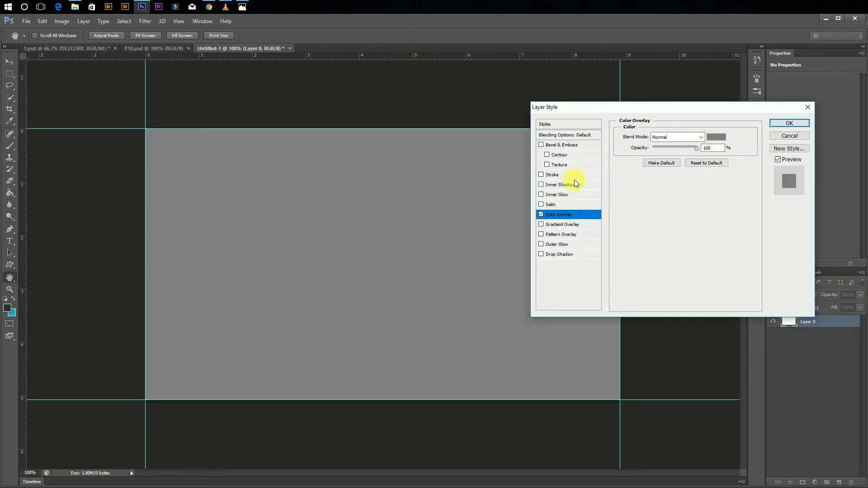
pyautogui.click(717, 138)
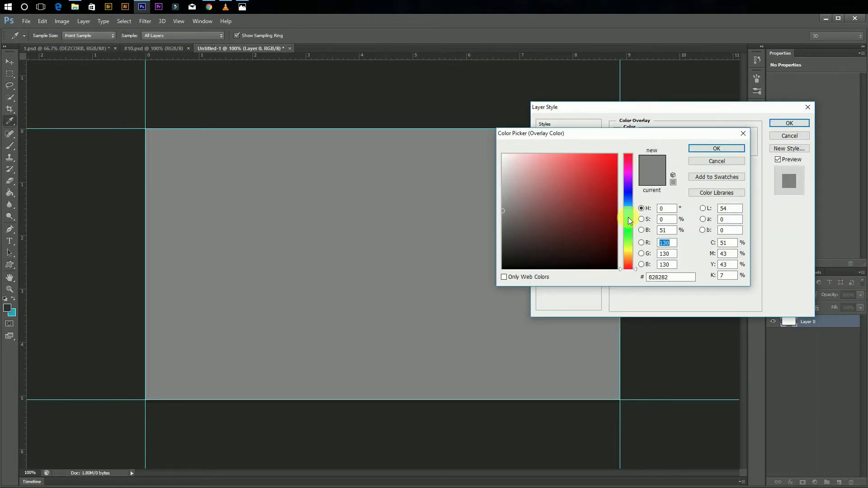
pyautogui.click(628, 252)
pyautogui.click(505, 160)
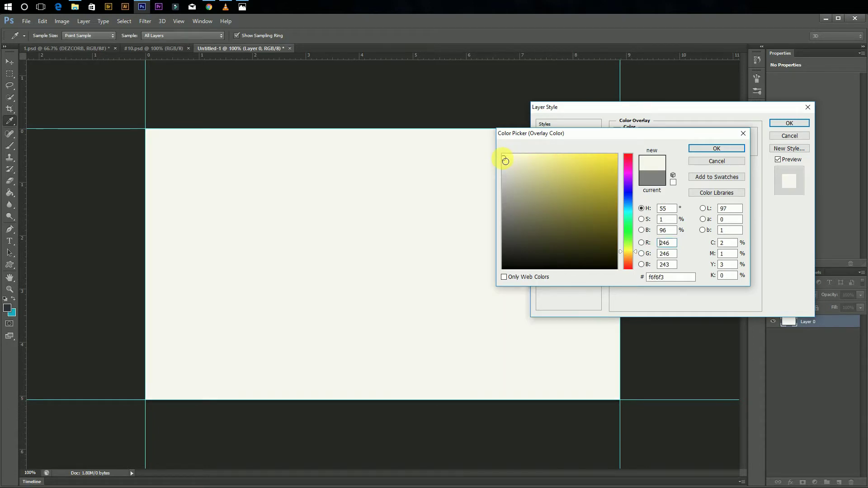
pyautogui.doubleClick(670, 278)
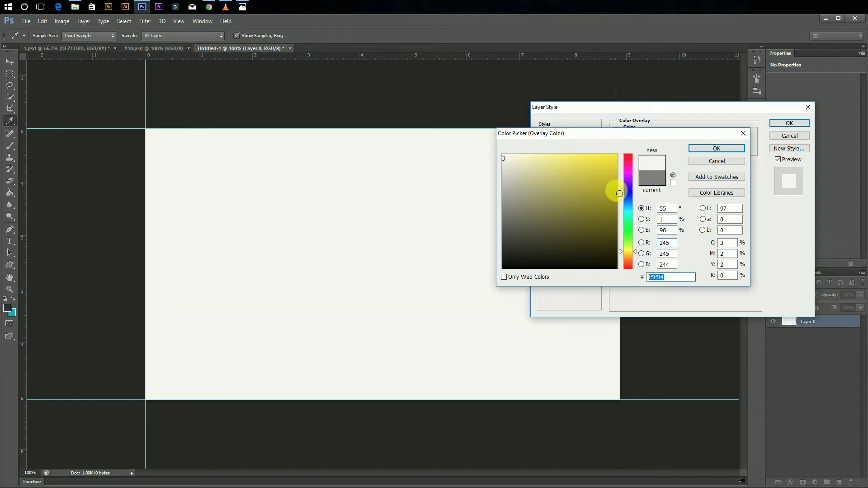
pyautogui.click(696, 150)
pyautogui.click(775, 123)
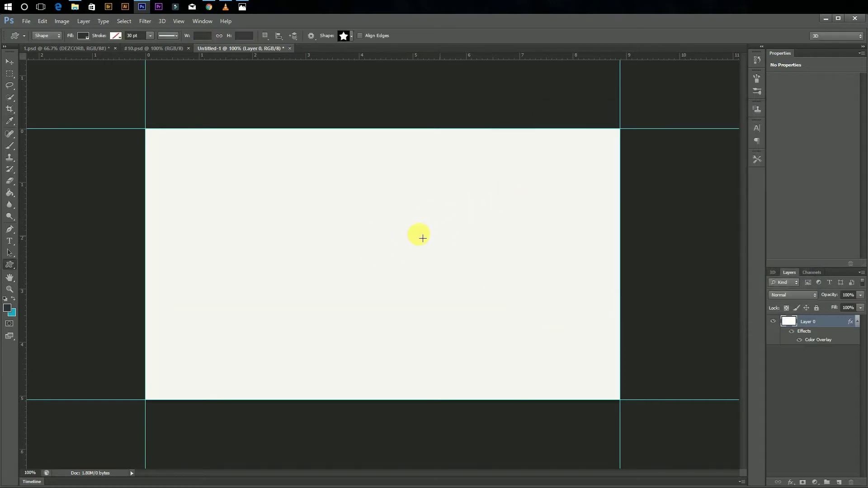
pyautogui.rightClick(824, 322)
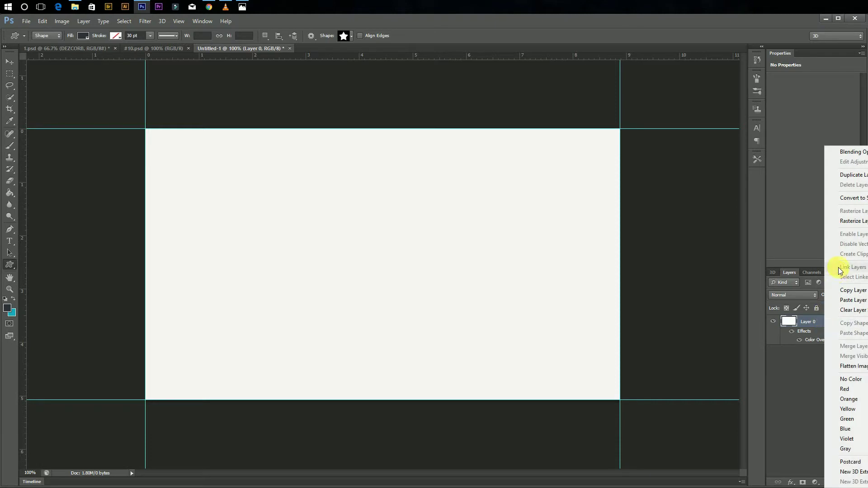
# Rasterize Layer 0's layer style and duplicate the layer as Layer 0 copy
pyautogui.click(842, 223)
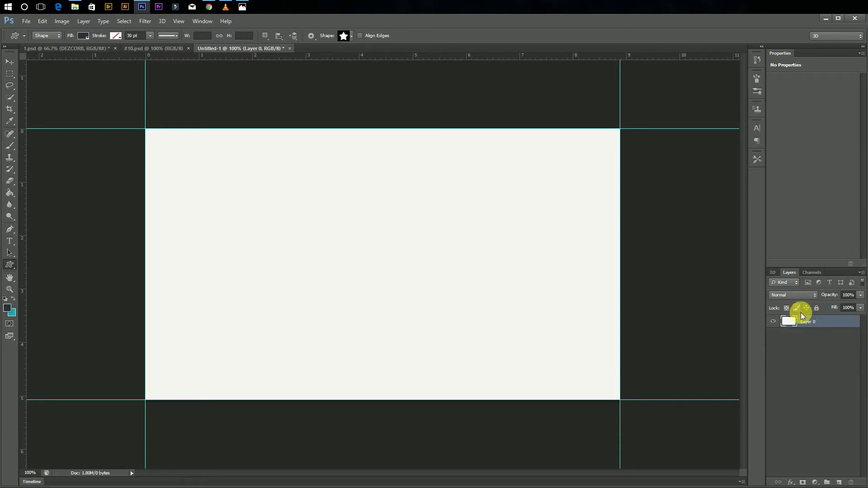
pyautogui.rightClick(808, 323)
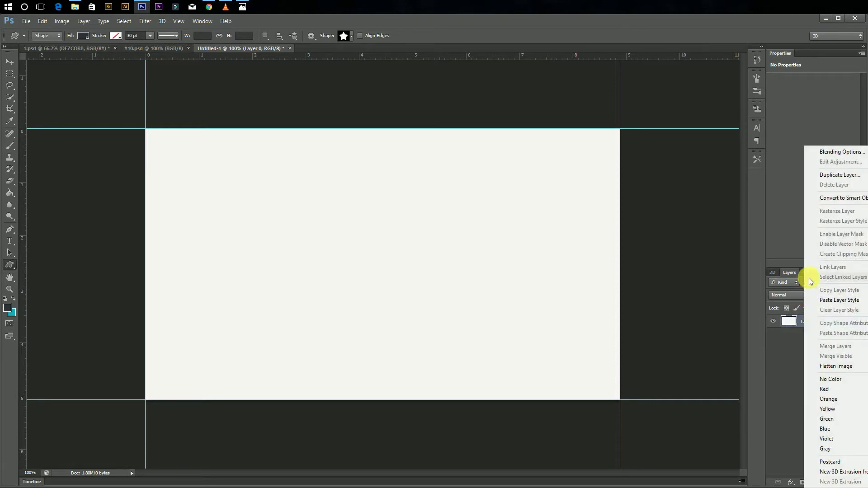
pyautogui.click(817, 178)
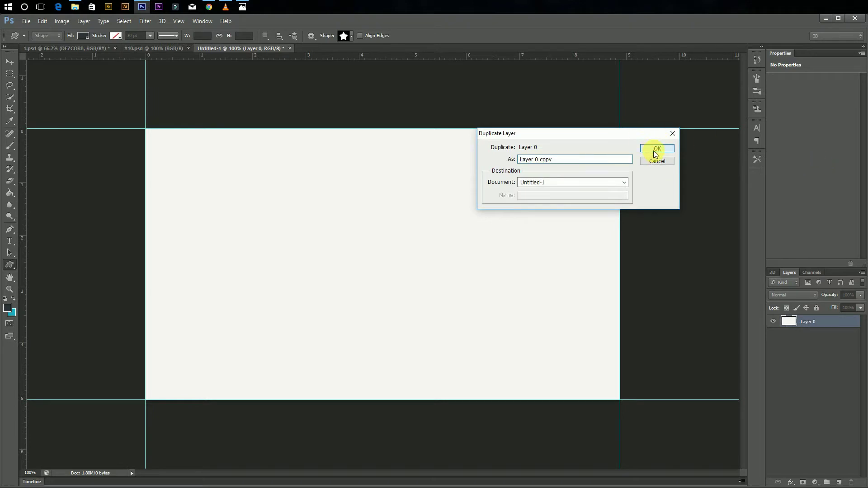
pyautogui.click(656, 149)
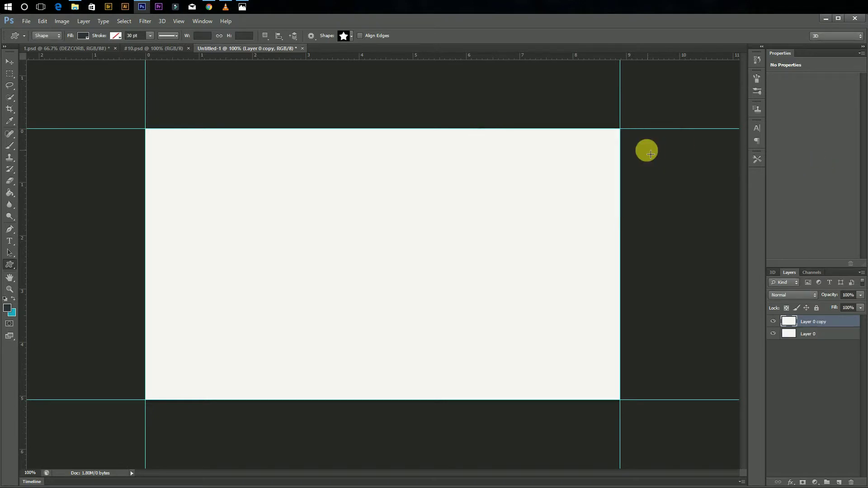
# Free Transform Layer 0 copy to squash its height into a middle band
pyautogui.click(42, 23)
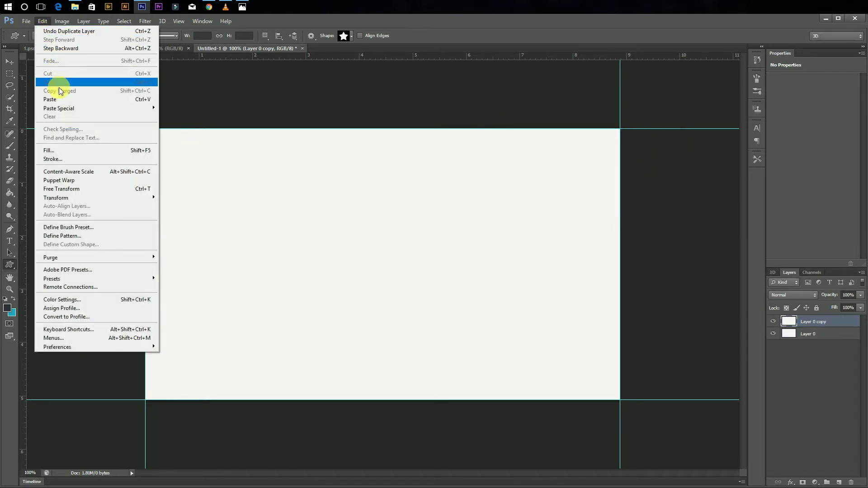
pyautogui.click(81, 189)
pyautogui.moveTo(387, 132)
pyautogui.mouseDown()
pyautogui.moveTo(395, 187)
pyautogui.moveTo(391, 177)
pyautogui.mouseUp()
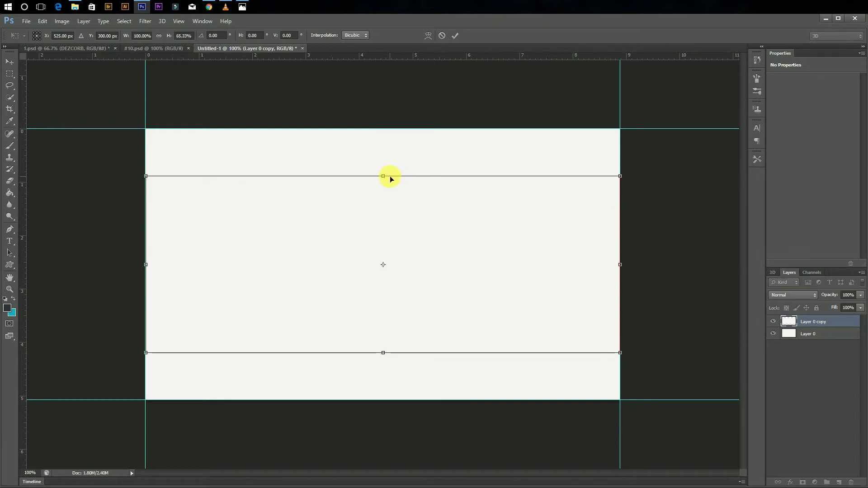
pyautogui.click(456, 38)
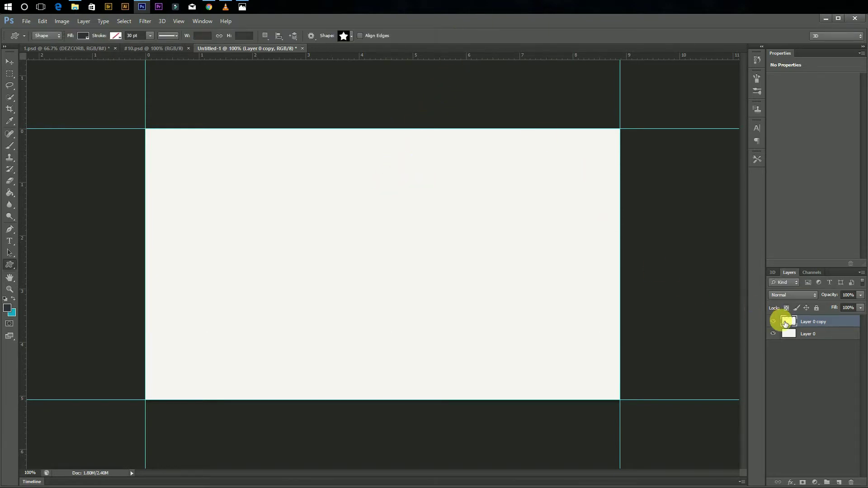
# Select Layer 0 copy's pixels, invert to the top and bottom strips, and add a new layer
pyautogui.rightClick(787, 323)
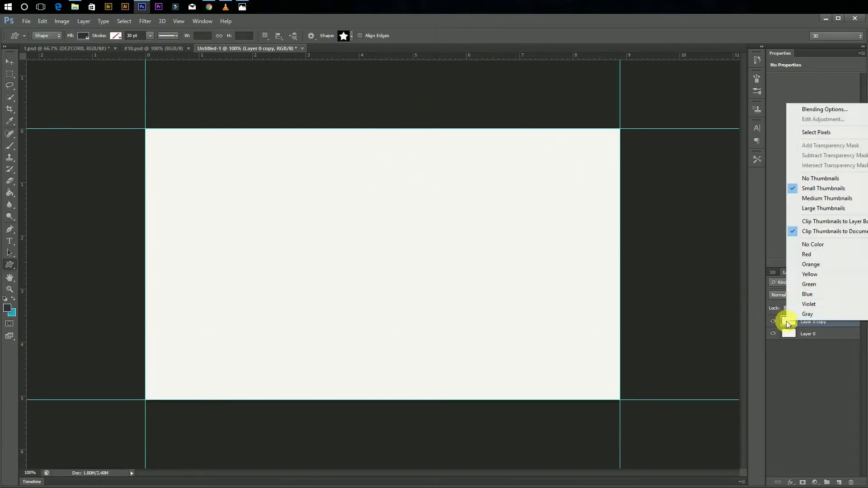
pyautogui.click(809, 132)
pyautogui.click(125, 22)
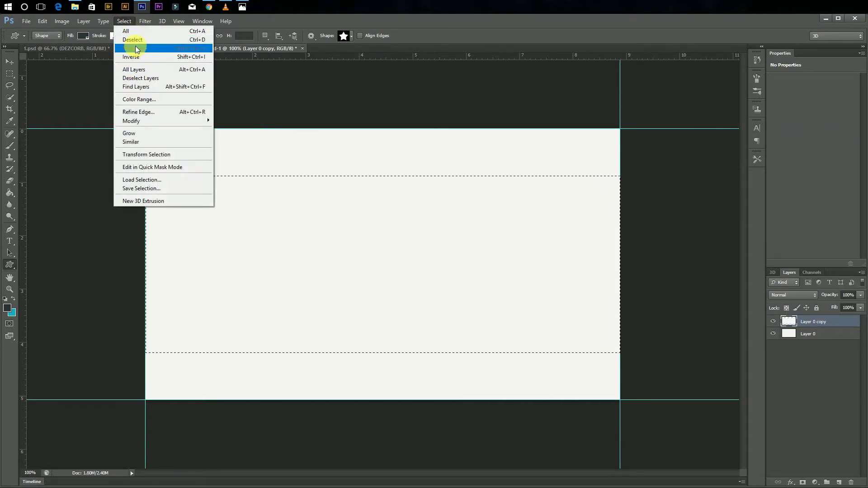
pyautogui.click(135, 57)
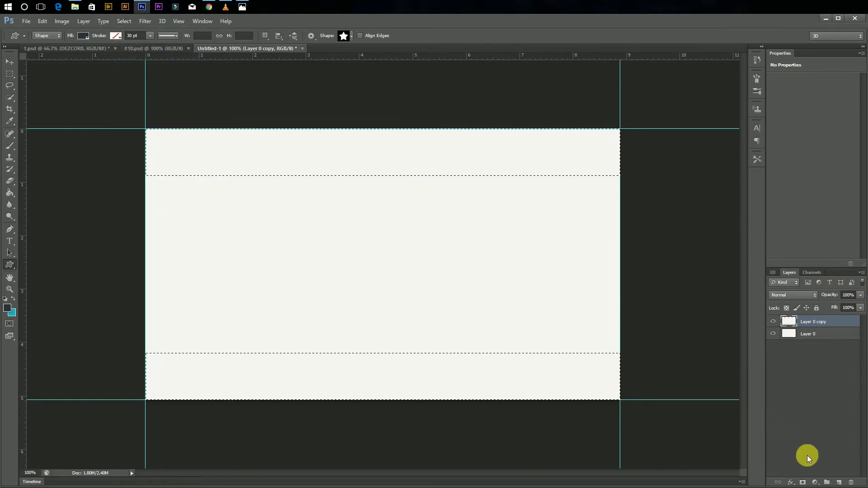
pyautogui.click(840, 483)
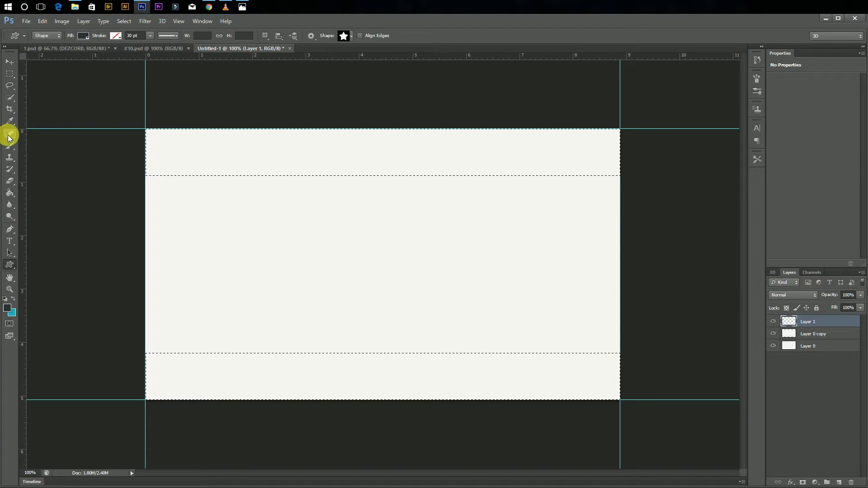
# Paint soft black shadows along the top and bottom strips, then deselect
pyautogui.click(8, 307)
pyautogui.moveTo(525, 249); pyautogui.dragTo(503, 269)
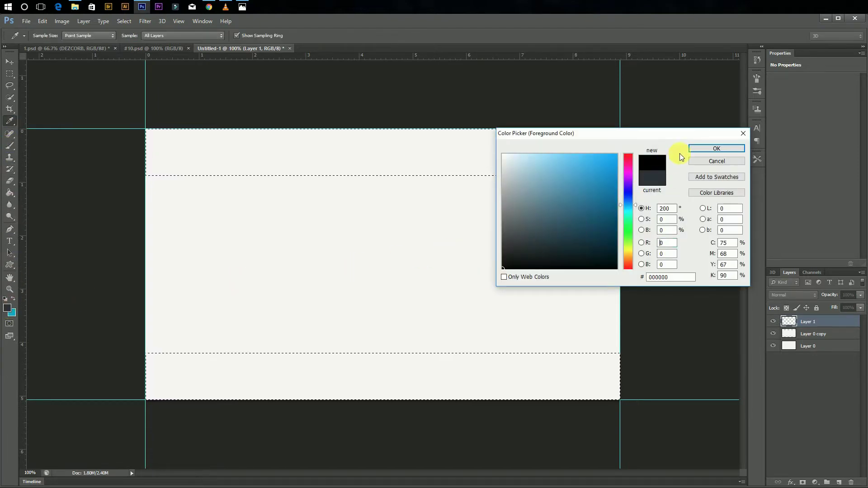
pyautogui.click(693, 148)
pyautogui.press('capslock')
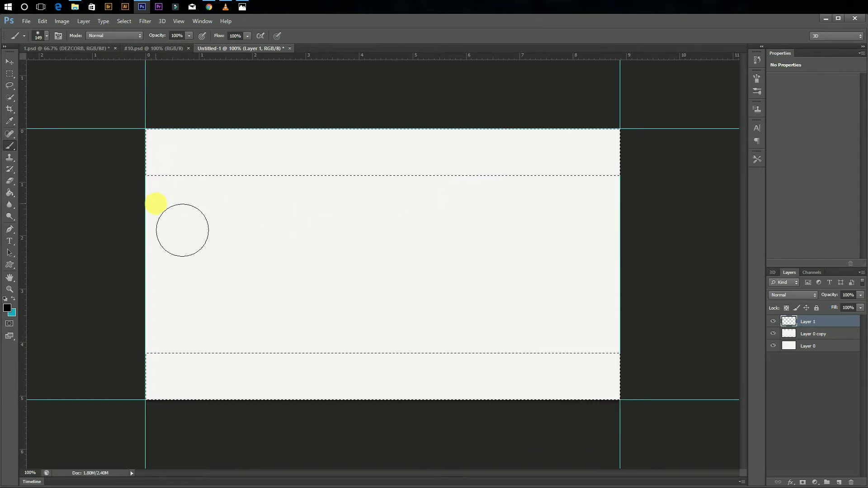
pyautogui.moveTo(183, 231); pyautogui.dragTo(668, 227)
pyautogui.moveTo(173, 351); pyautogui.dragTo(595, 339)
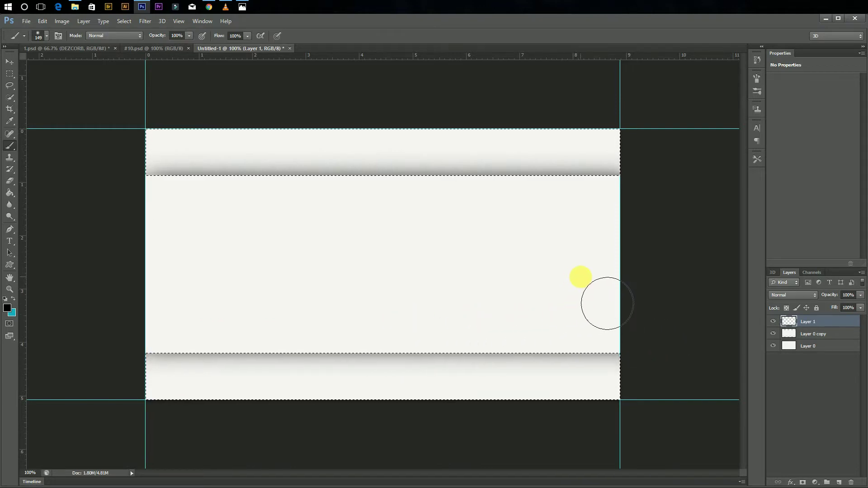
pyautogui.hotkey('ctrl', 'd')
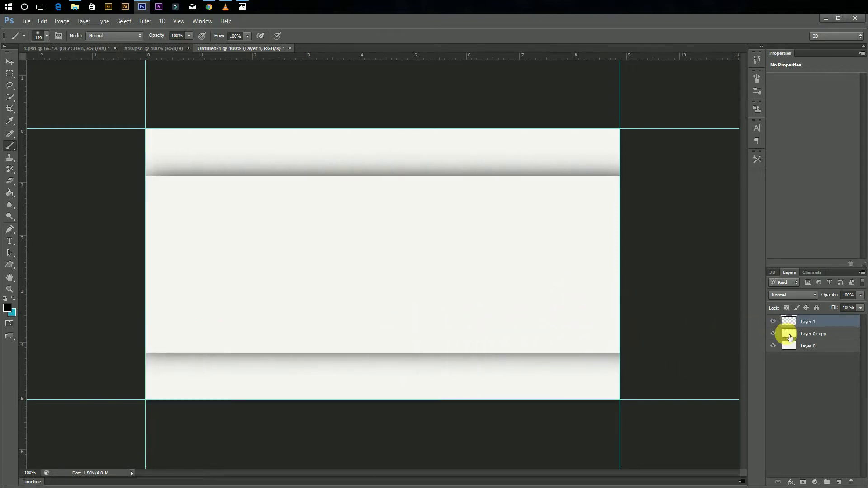
# Hide Layer 0 copy, keep Layer 1 active, and set the Eraser to 600 px, 0% hardness
pyautogui.click(773, 334)
pyautogui.click(819, 325)
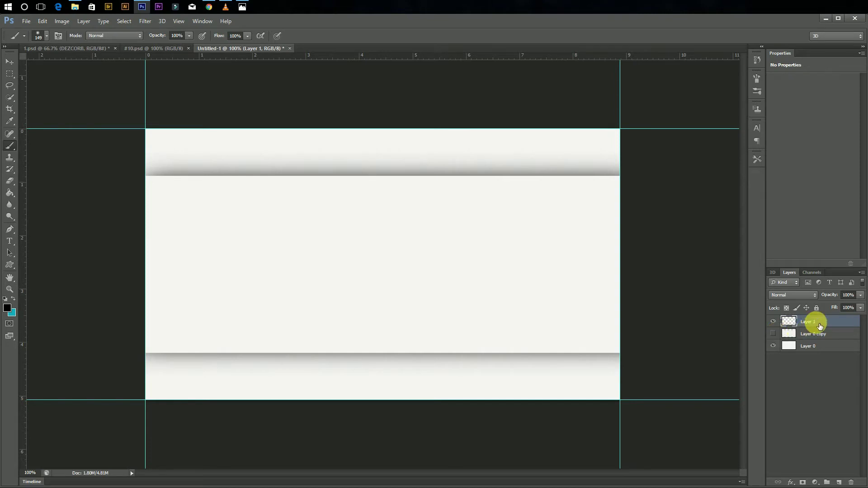
pyautogui.rightClick(819, 325)
pyautogui.press('Escape')
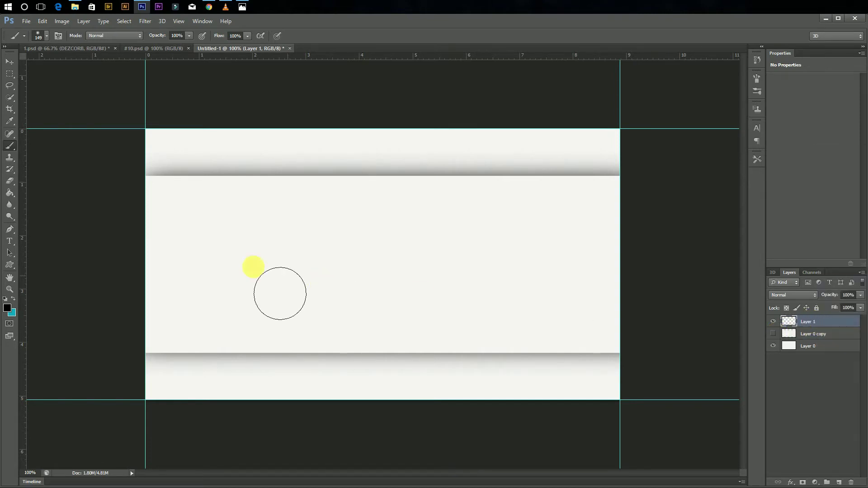
pyautogui.click(12, 181)
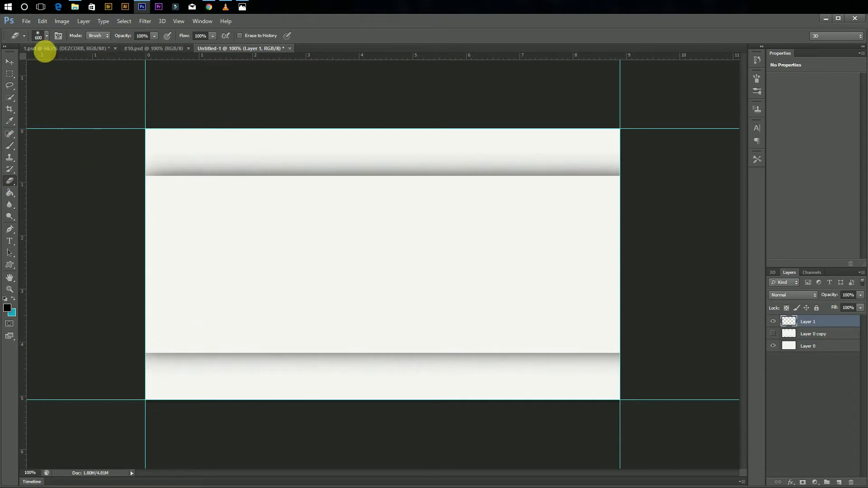
pyautogui.click(41, 37)
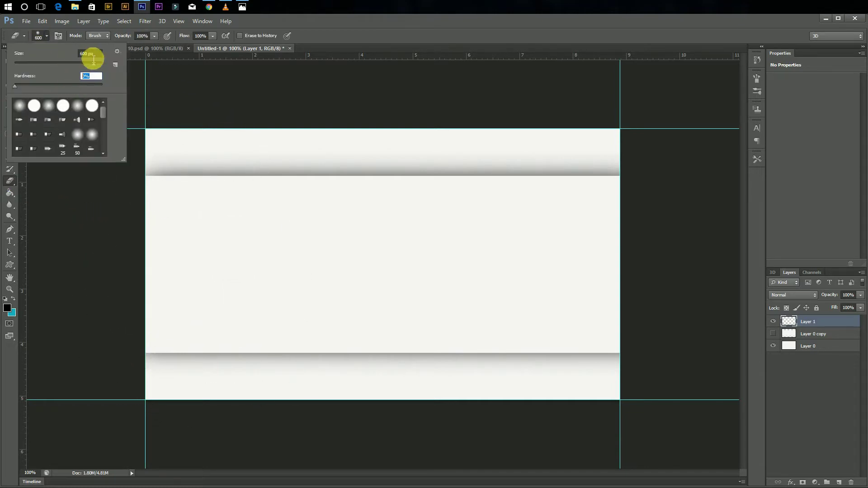
pyautogui.click(335, 36)
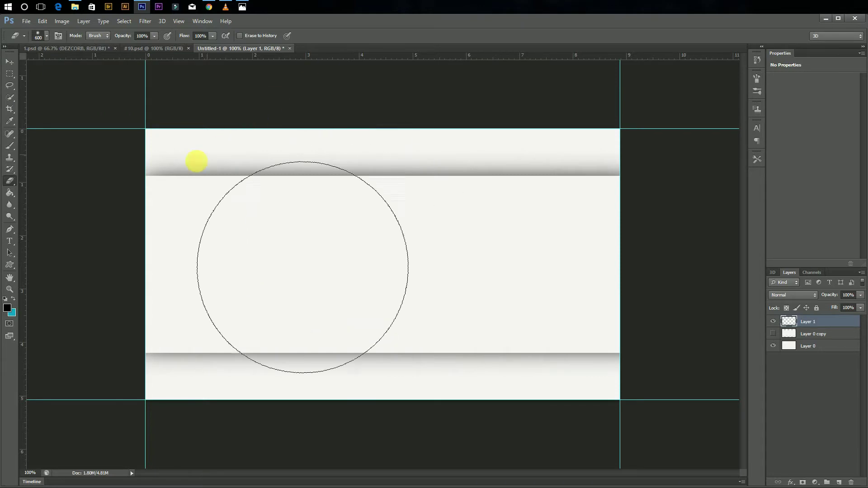
# Erase the left and right ends of both shadow bands so they taper out
pyautogui.click(250, 291)
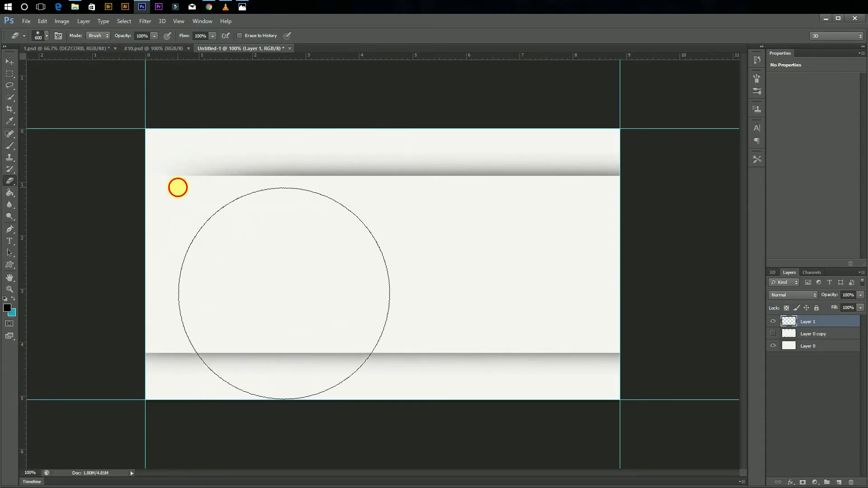
pyautogui.moveTo(175, 188); pyautogui.dragTo(158, 311)
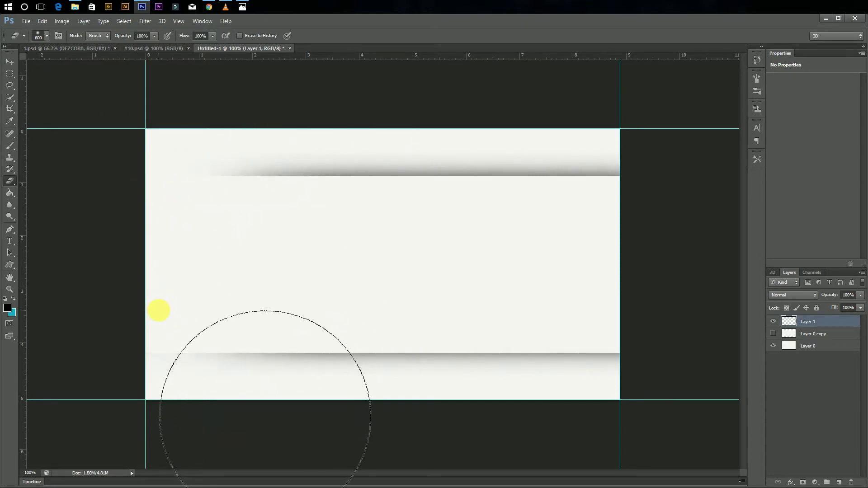
pyautogui.moveTo(158, 310); pyautogui.dragTo(613, 198)
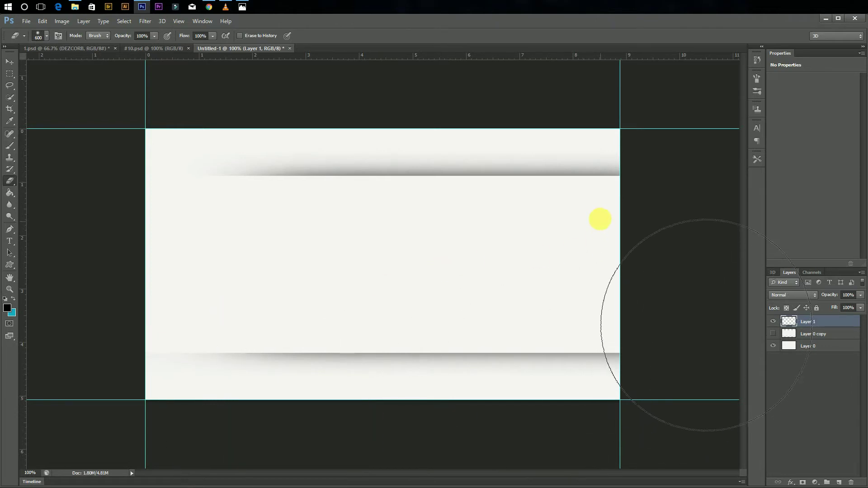
pyautogui.moveTo(613, 198)
pyautogui.mouseDown()
pyautogui.moveTo(605, 287)
pyautogui.moveTo(595, 281)
pyautogui.moveTo(612, 252)
pyautogui.moveTo(596, 191)
pyautogui.moveTo(602, 283)
pyautogui.moveTo(592, 298)
pyautogui.mouseUp()
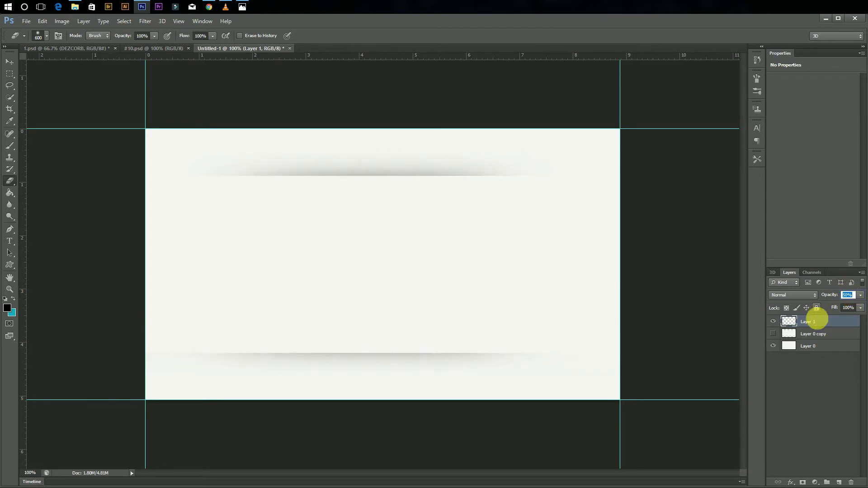
# Duplicate Layer 0 as Layer 0 copy 2
pyautogui.click(815, 348)
pyautogui.rightClick(815, 348)
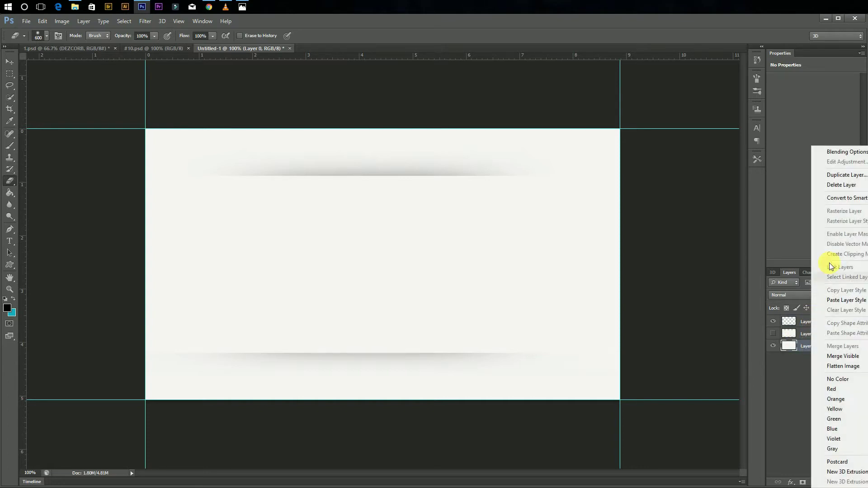
pyautogui.click(837, 175)
pyautogui.click(661, 148)
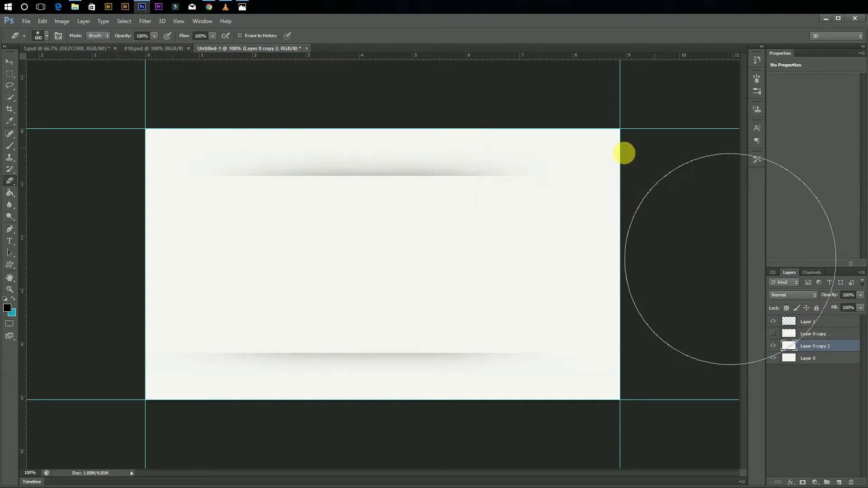
# Free Transform Layer 0 copy 2 to 50% width over the card's right half
pyautogui.click(42, 21)
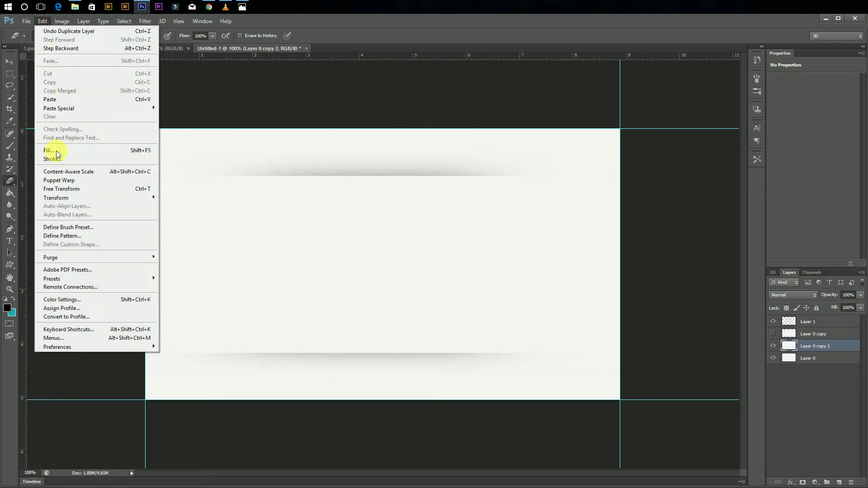
pyautogui.click(61, 189)
pyautogui.moveTo(145, 265); pyautogui.dragTo(386, 295)
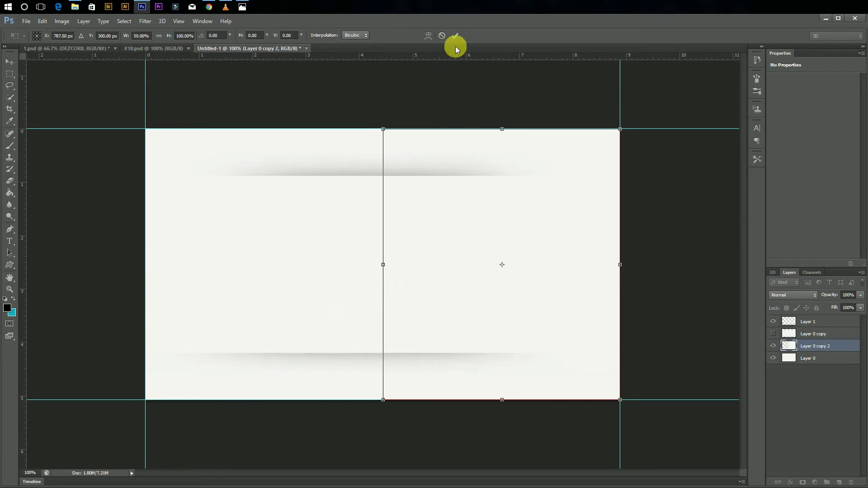
pyautogui.click(456, 40)
# Select Layer 0 copy 2's pixels, add Layer 2, and invert the selection to the left half
pyautogui.rightClick(788, 348)
pyautogui.click(812, 159)
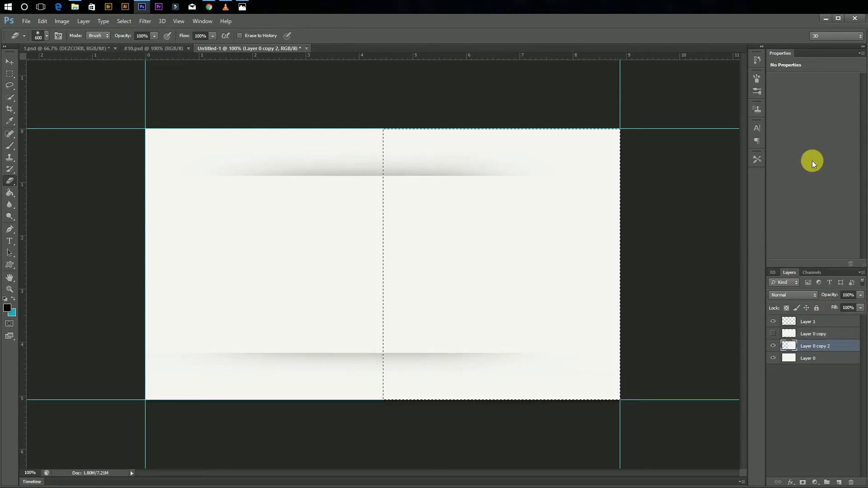
pyautogui.click(838, 482)
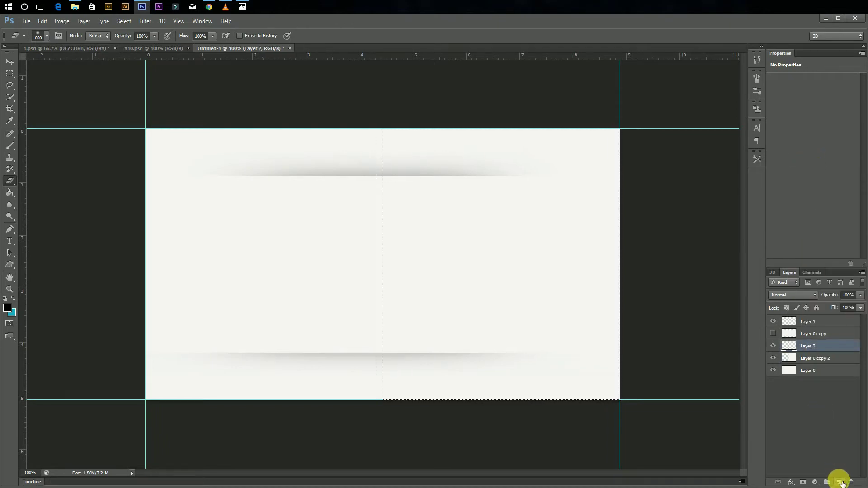
pyautogui.click(124, 21)
pyautogui.click(136, 57)
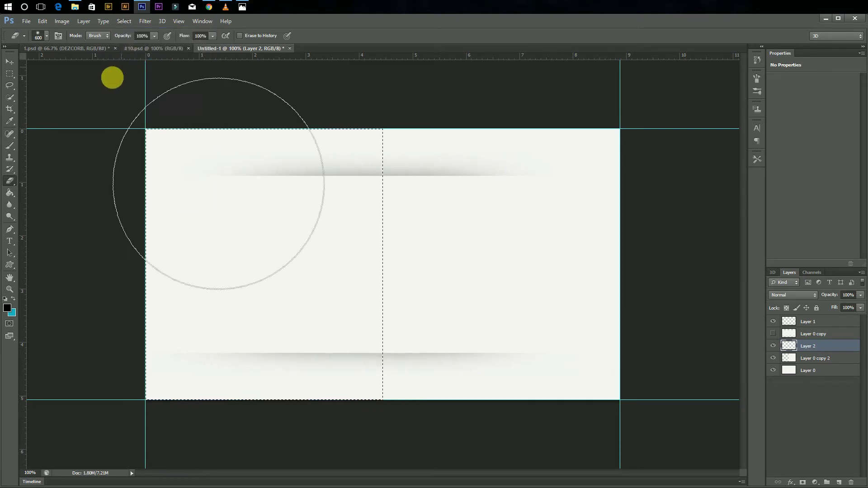
# Brush a dark centre-fold shadow, deselect, hide Layer 0 copy 2, and set 50% opacity
pyautogui.click(8, 147)
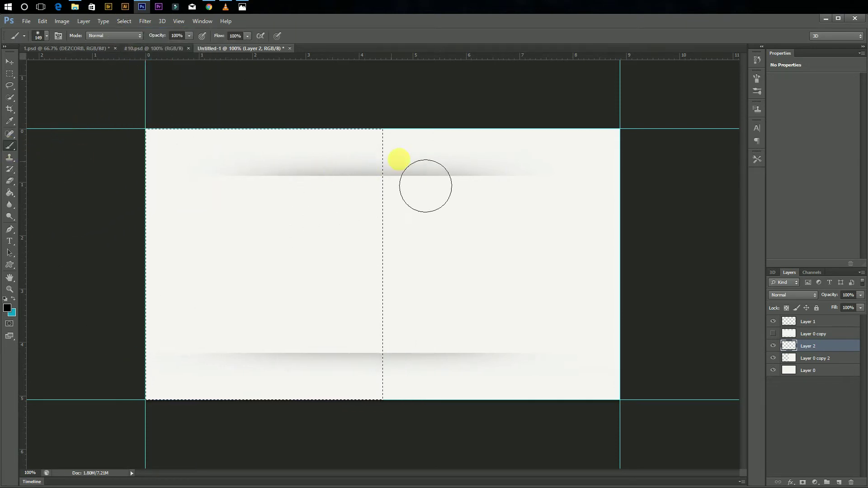
pyautogui.moveTo(409, 135); pyautogui.dragTo(414, 396)
pyautogui.hotkey('ctrl', 'd')
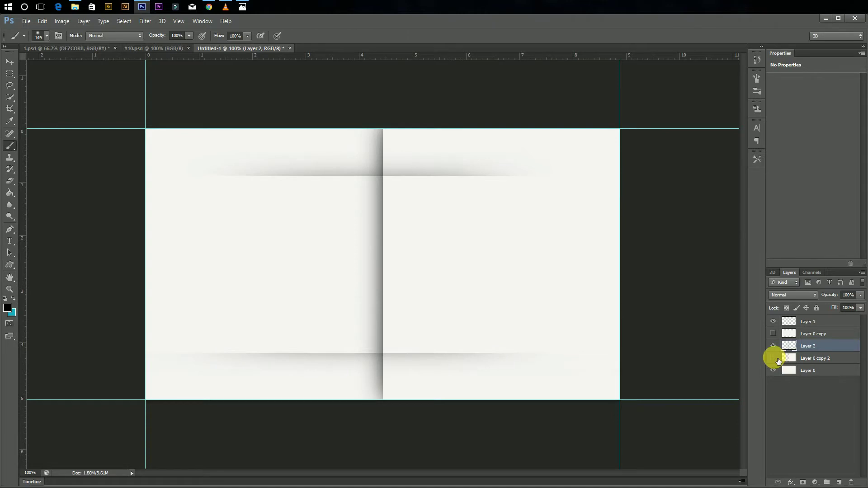
pyautogui.click(776, 358)
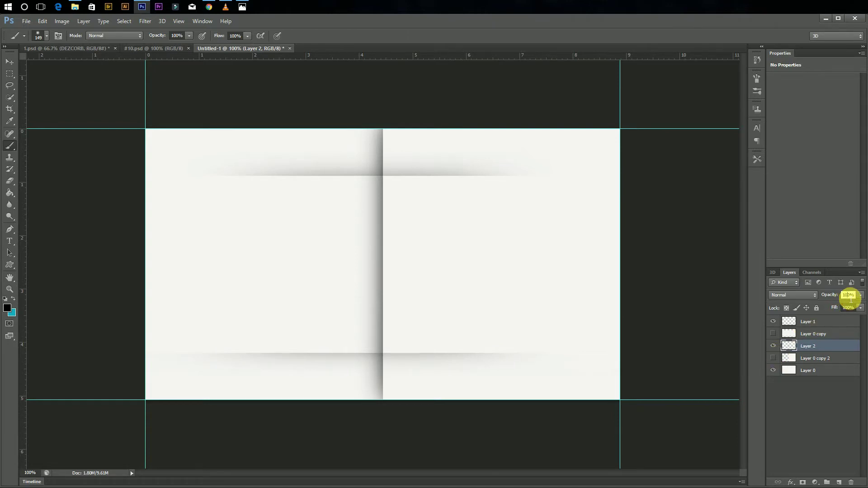
pyautogui.hotkey('shift', 'Down')
pyautogui.hotkey('shift', 'Down')
pyautogui.hotkey('shift', 'Down')
pyautogui.hotkey('shift', 'Down')
pyautogui.hotkey('shift', 'Down')
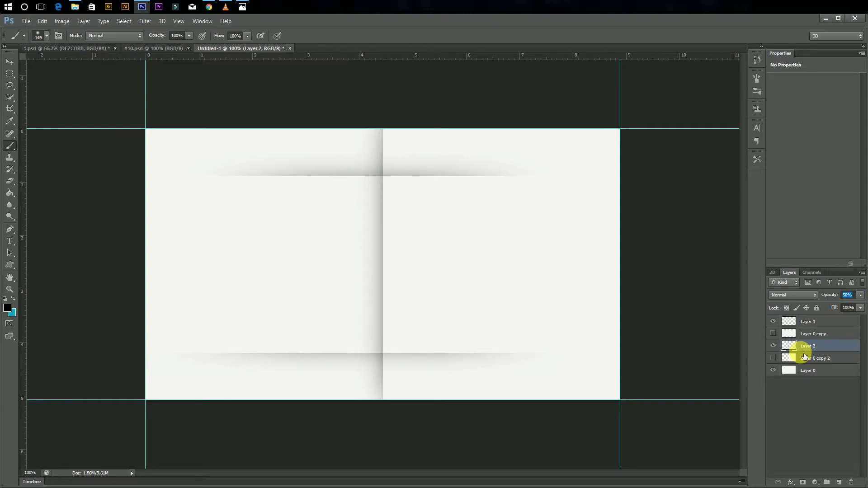
pyautogui.press('Return')
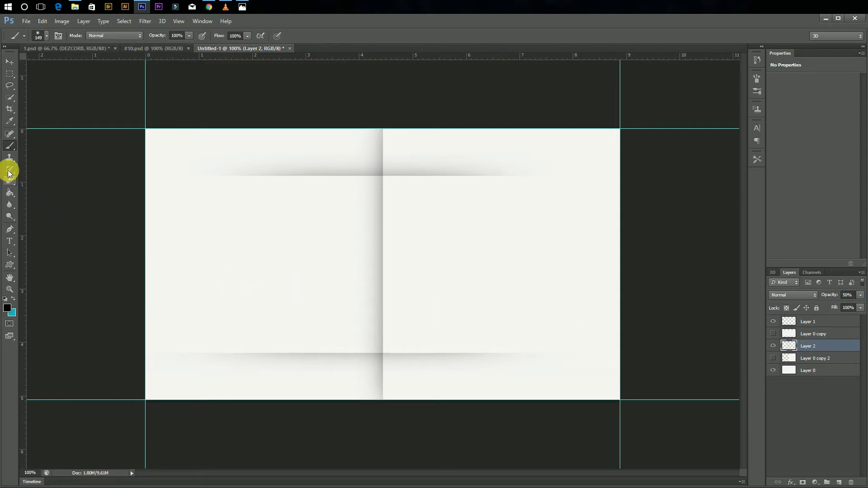
pyautogui.click(12, 183)
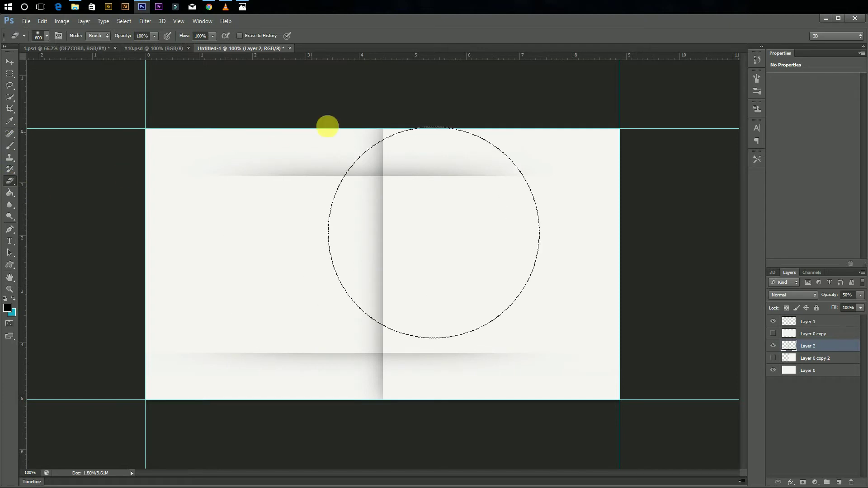
# Erase the top and bottom ends of the Layer 2 fold shadow, then select Layer 1
pyautogui.click(370, 80)
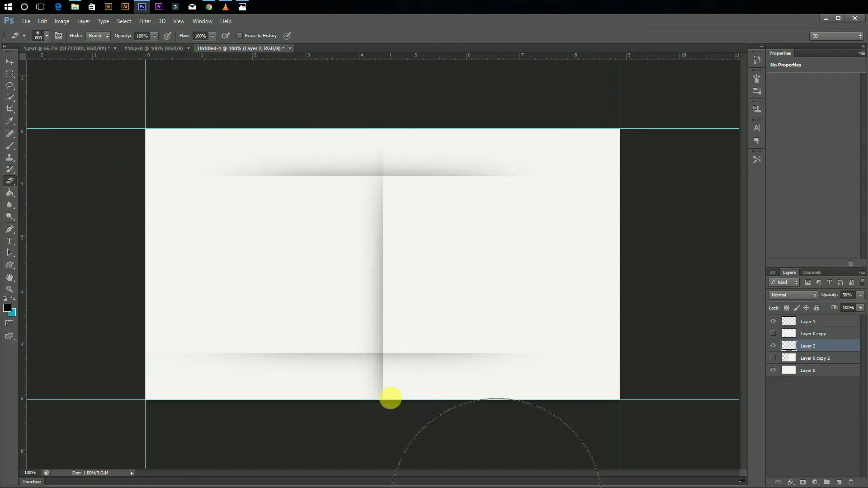
pyautogui.click(385, 457)
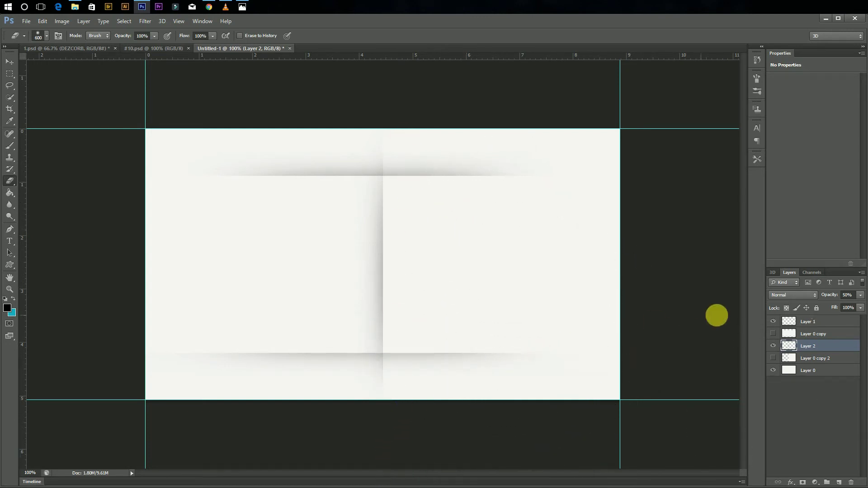
pyautogui.click(809, 322)
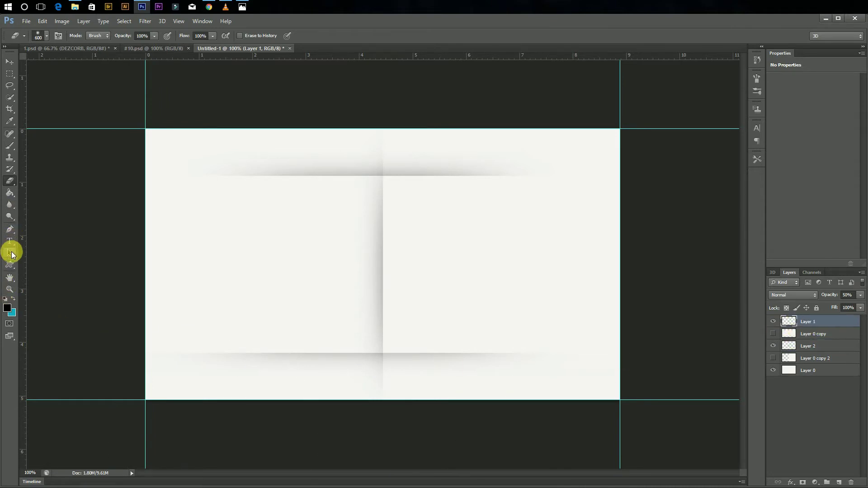
# Draw a 6-sided teal hexagon with the Polygon tool and nudge it onto the top centre fold
pyautogui.moveTo(10, 264); pyautogui.dragTo(38, 279)
pyautogui.click(40, 289)
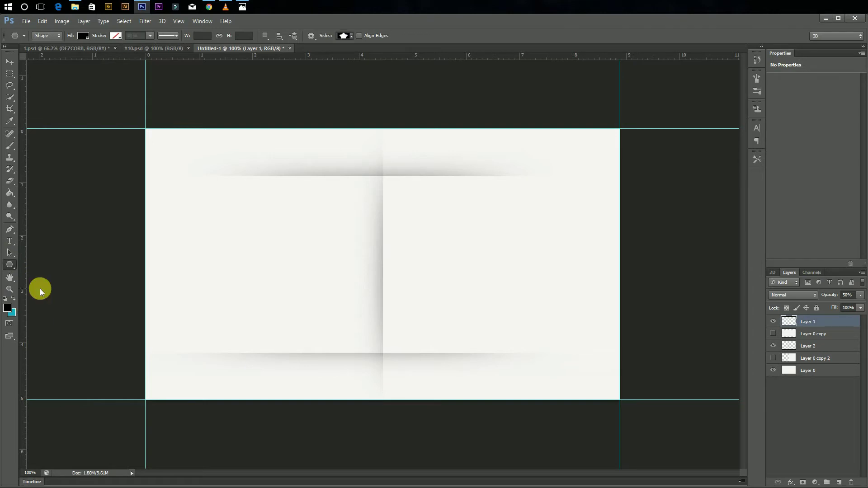
pyautogui.press('Return')
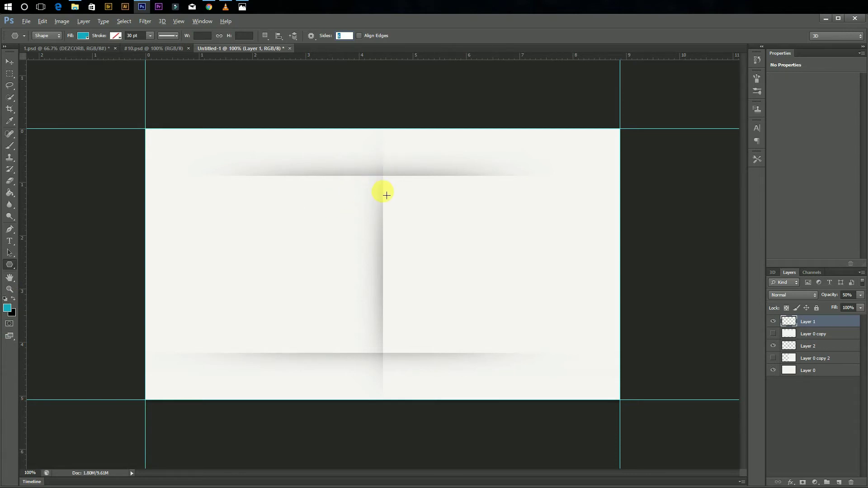
pyautogui.moveTo(387, 196)
pyautogui.mouseDown()
pyautogui.moveTo(391, 213)
pyautogui.moveTo(387, 206)
pyautogui.mouseUp()
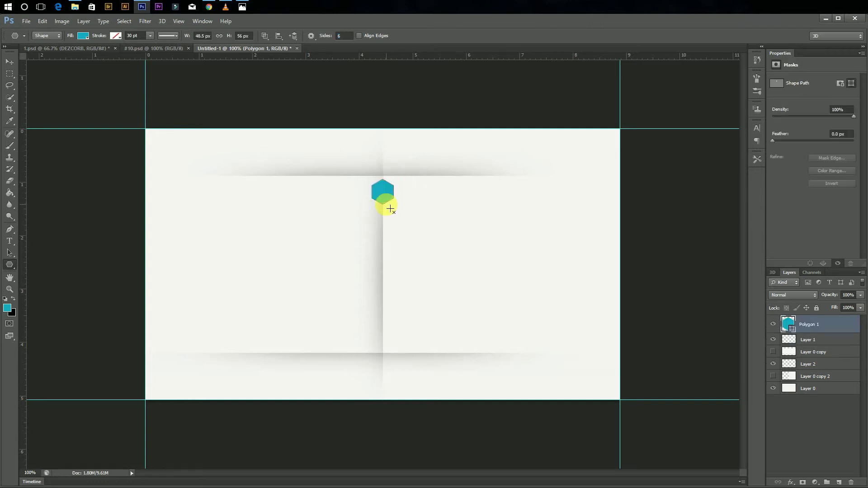
pyautogui.click(10, 62)
pyautogui.scroll(5, 388, 180)
pyautogui.moveTo(391, 160); pyautogui.dragTo(389, 178)
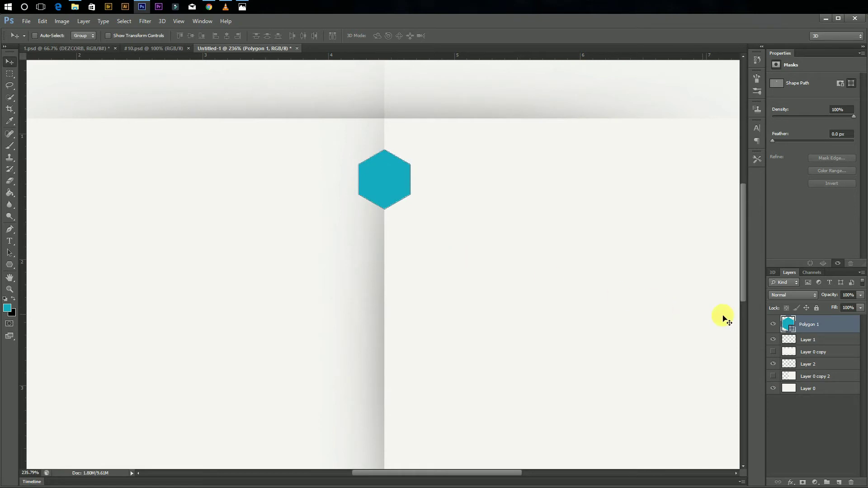
# Duplicate the hexagon three times, stacking the copies evenly down the centre fold
pyautogui.rightClick(820, 326)
pyautogui.click(831, 176)
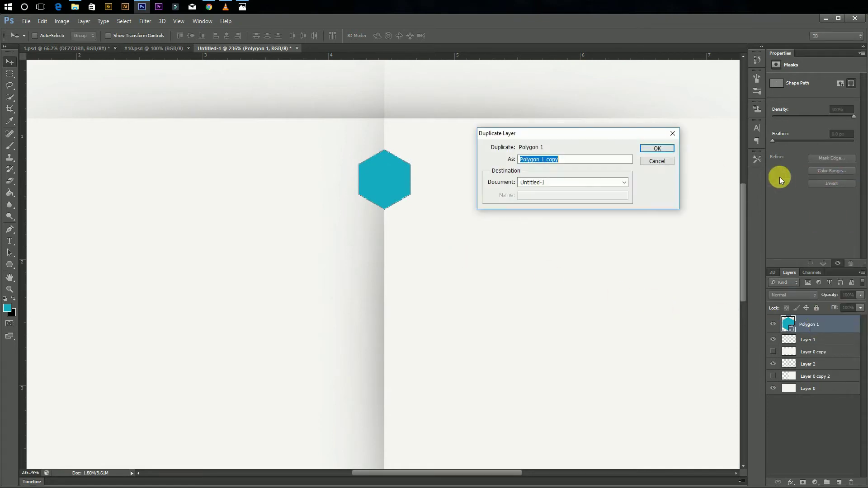
pyautogui.click(664, 153)
pyautogui.scroll(-1, 450, 196)
pyautogui.moveTo(385, 163); pyautogui.dragTo(382, 255)
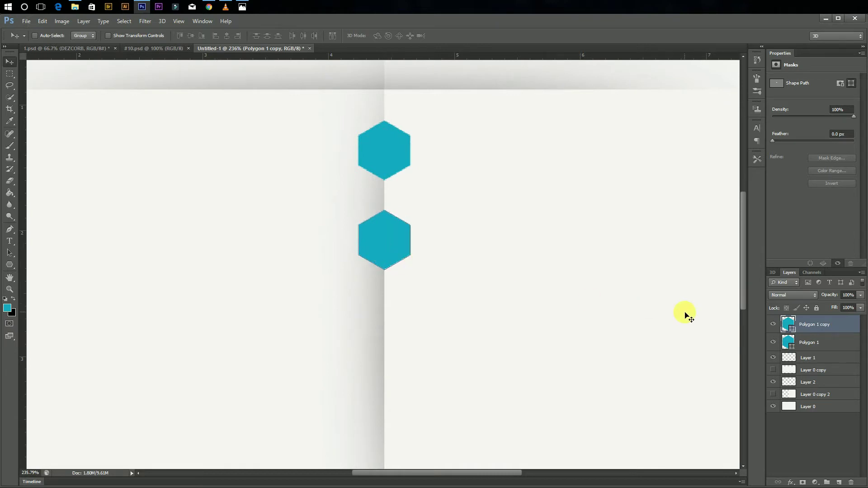
pyautogui.hotkey('ctrl', 'j')
pyautogui.scroll(-1, 524, 378)
pyautogui.moveTo(442, 251); pyautogui.dragTo(444, 322)
pyautogui.hotkey('ctrl', 'j')
pyautogui.scroll(-1, 442, 324)
pyautogui.moveTo(403, 266); pyautogui.dragTo(410, 367)
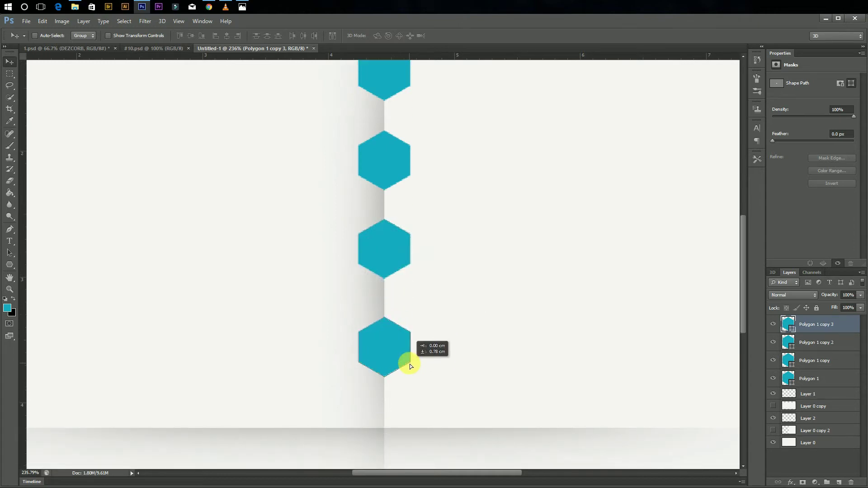
pyautogui.moveTo(410, 366); pyautogui.dragTo(412, 368)
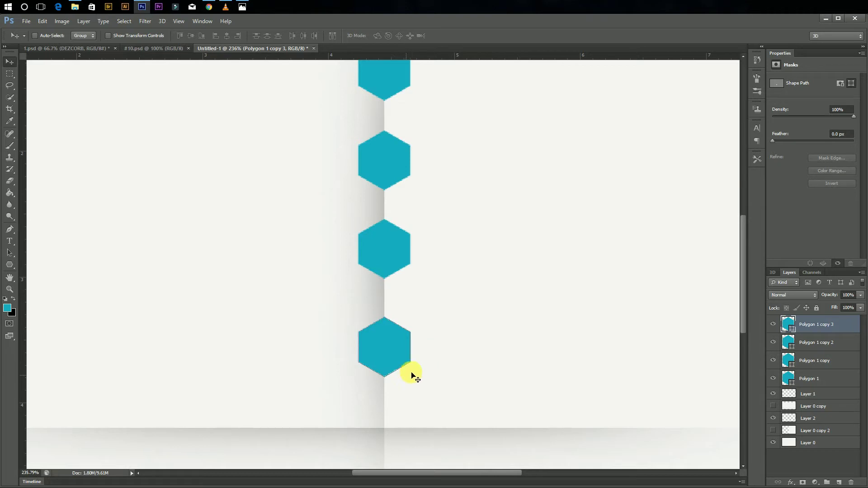
pyautogui.scroll(1, 425, 369)
# Rename the four hexagon layers 1, 2, 3 and 4, top to bottom
pyautogui.click(813, 383)
pyautogui.doubleClick(813, 382)
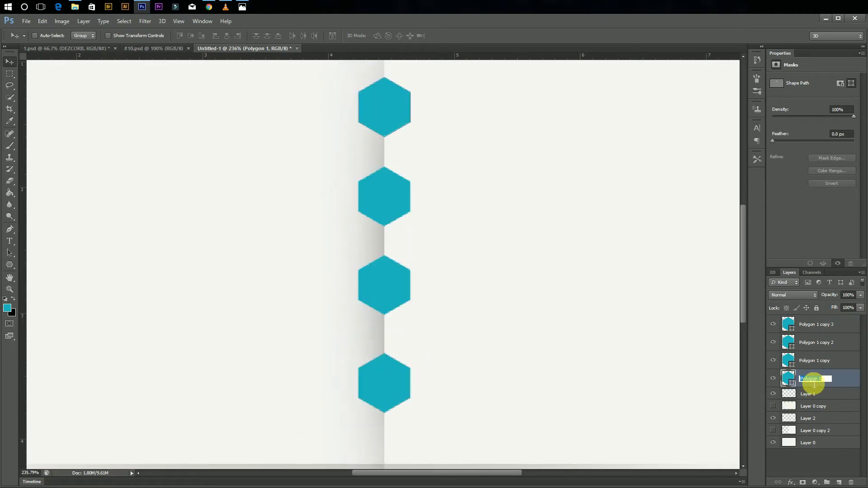
pyautogui.write('1')
pyautogui.doubleClick(811, 360)
pyautogui.write('2')
pyautogui.doubleClick(818, 342)
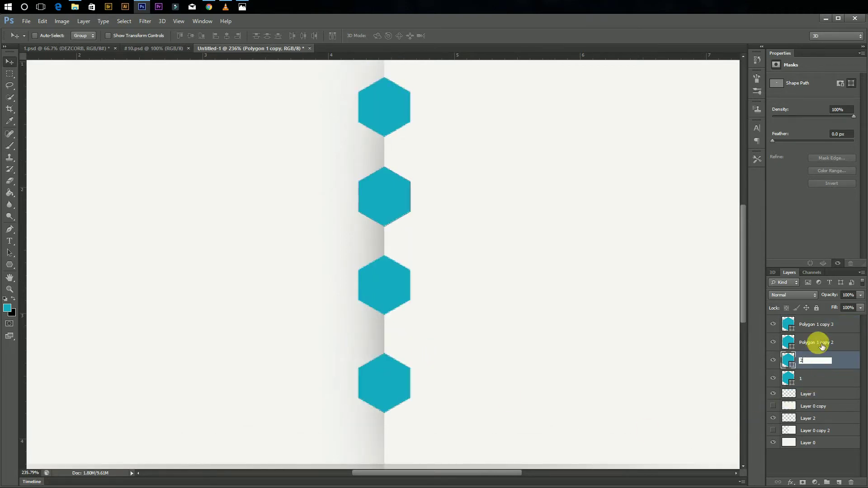
pyautogui.write('3')
pyautogui.doubleClick(819, 324)
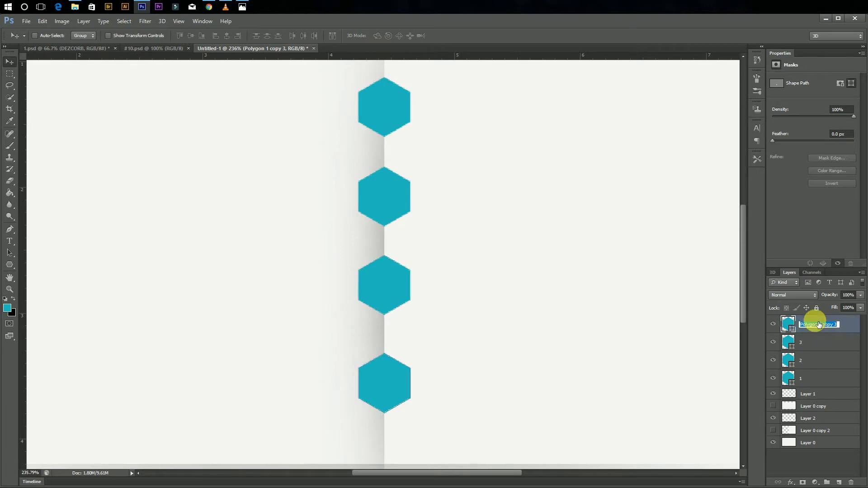
pyautogui.write('4')
pyautogui.press('Return')
pyautogui.click(821, 381)
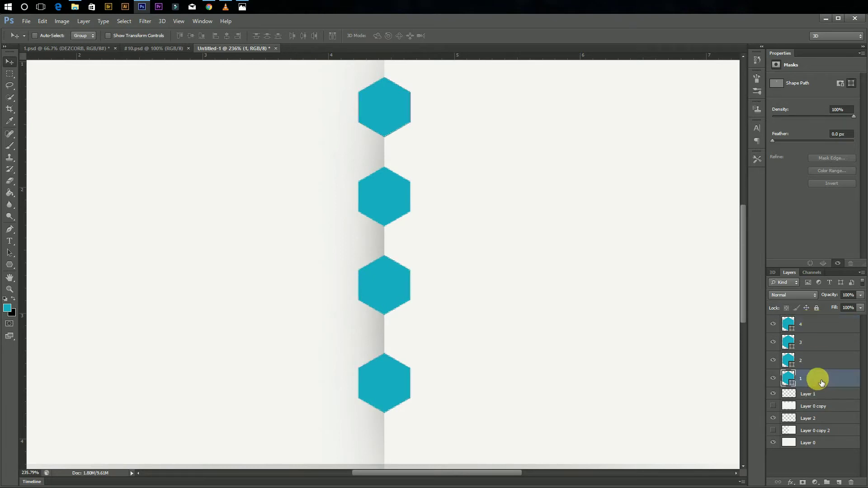
# Choose the telephone custom shape and set the foreground colour to white
pyautogui.click(9, 265)
pyautogui.click(48, 306)
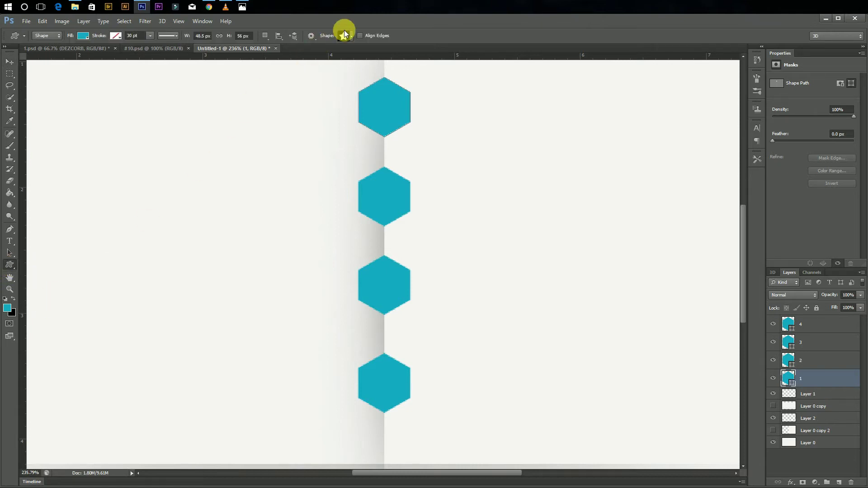
pyautogui.click(343, 36)
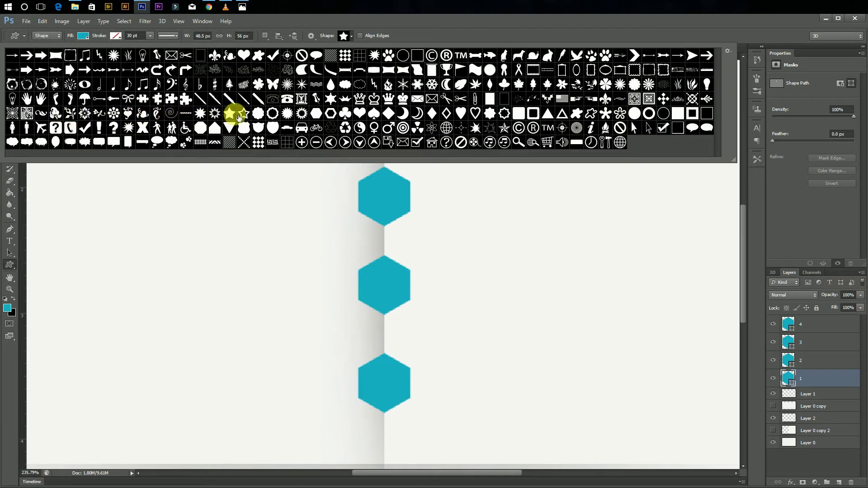
pyautogui.click(286, 98)
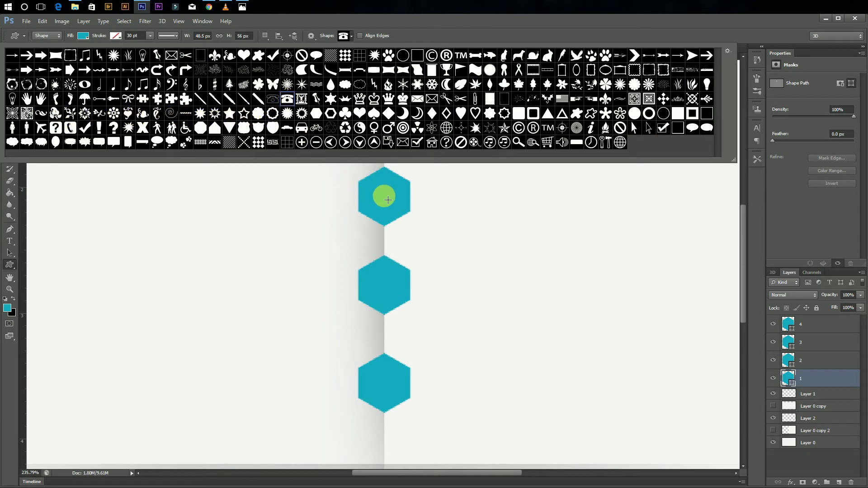
pyautogui.click(8, 309)
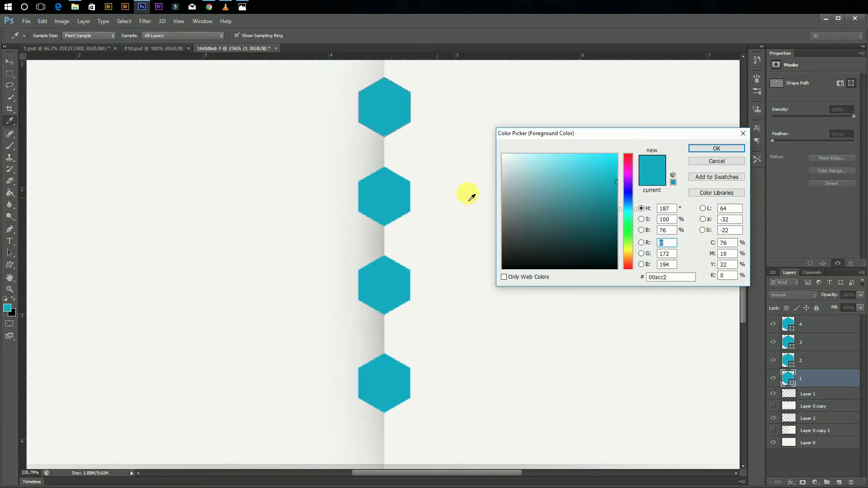
pyautogui.moveTo(526, 183); pyautogui.dragTo(482, 148)
pyautogui.press('Return')
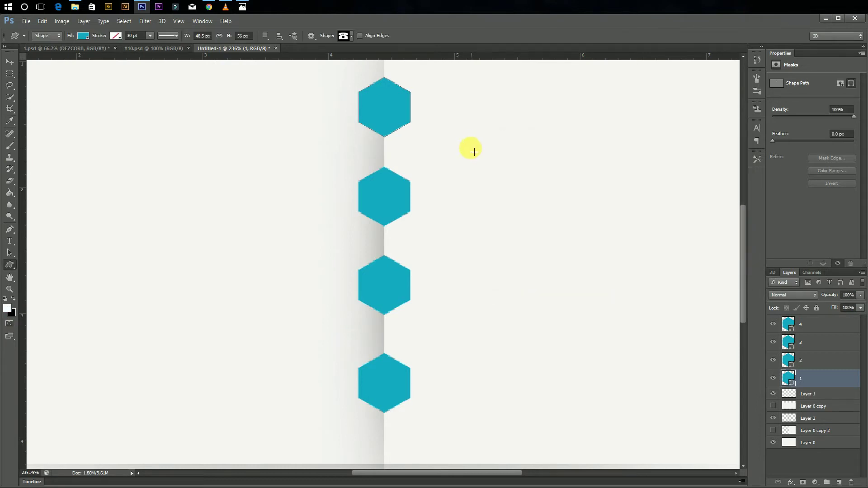
# Rasterize hexagon layer 1 and draw the white telephone inside the top hexagon
pyautogui.rightClick(820, 378)
pyautogui.click(840, 100)
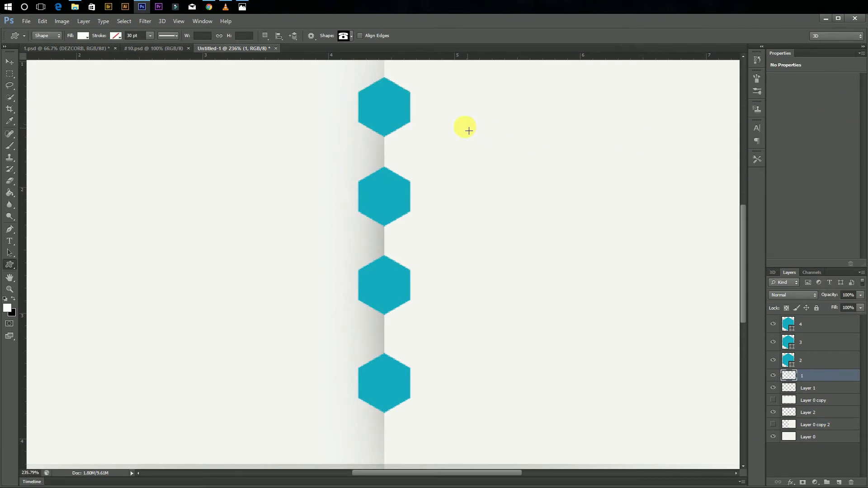
pyautogui.moveTo(387, 111); pyautogui.dragTo(398, 135)
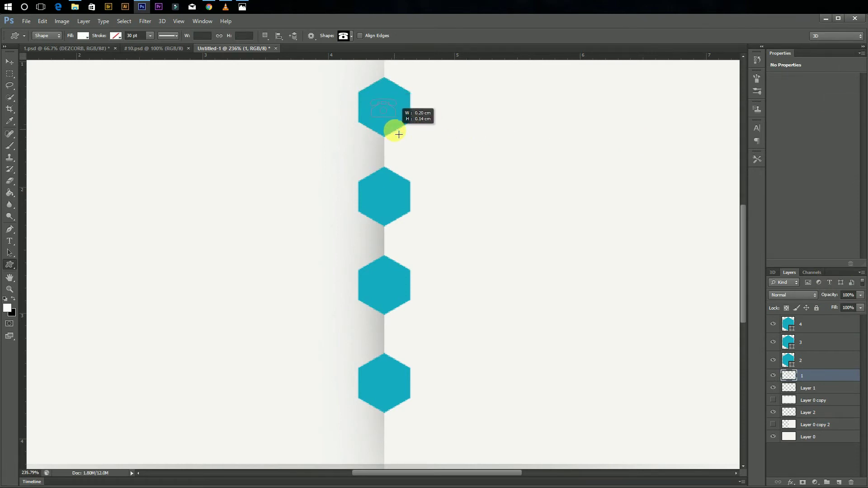
pyautogui.moveTo(399, 134); pyautogui.dragTo(396, 132)
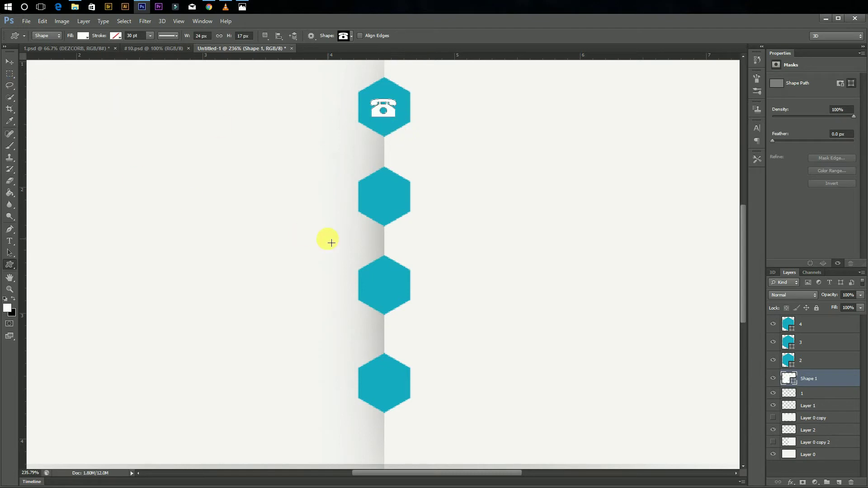
pyautogui.press('v')
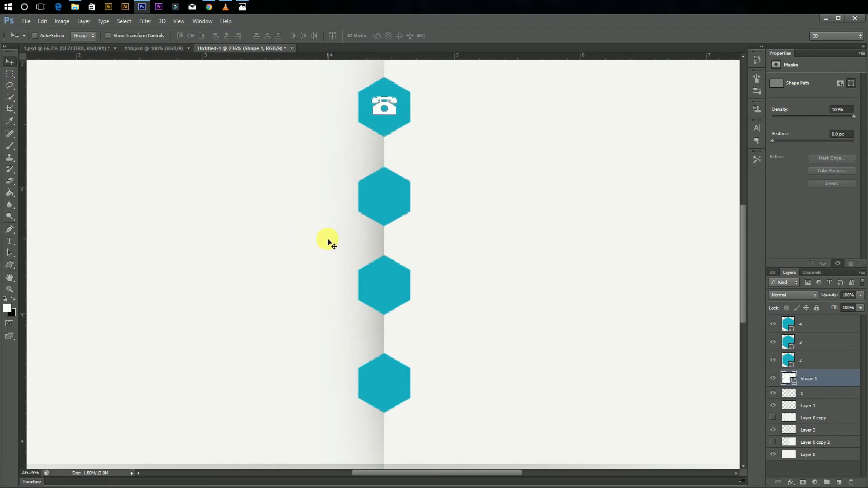
# Rasterize the hexagons on layers 2, 3 and 4
pyautogui.rightClick(806, 362)
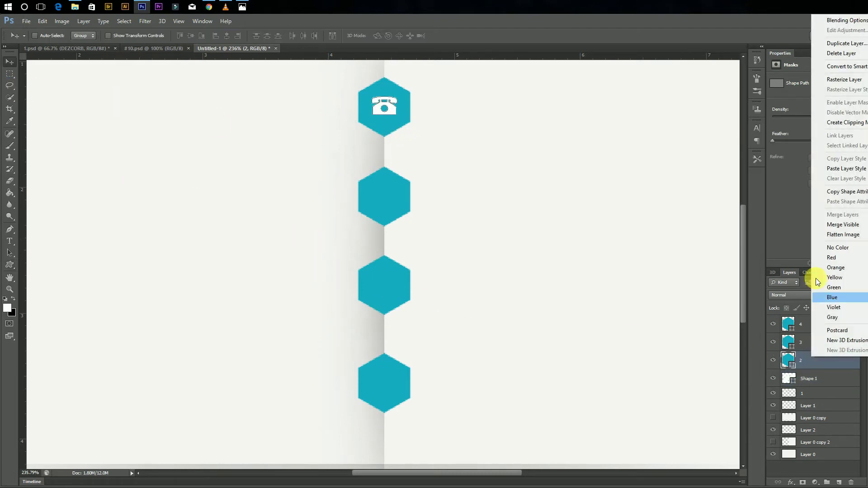
pyautogui.click(840, 78)
pyautogui.rightClick(807, 341)
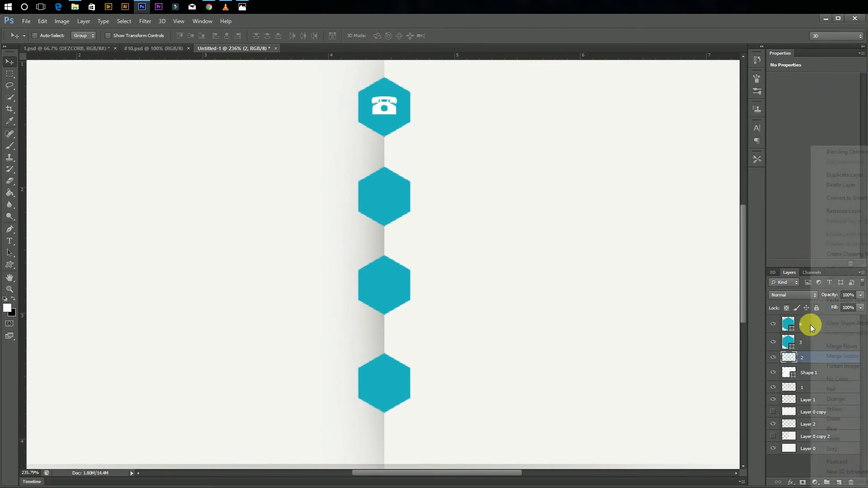
pyautogui.click(835, 215)
pyautogui.rightClick(804, 322)
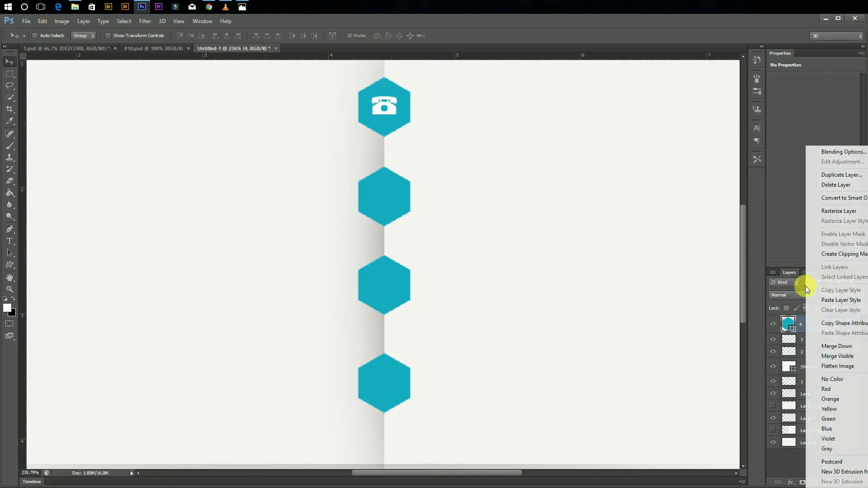
pyautogui.click(819, 212)
# Draw a white envelope custom shape on the second hexagon above layer 2
pyautogui.click(816, 346)
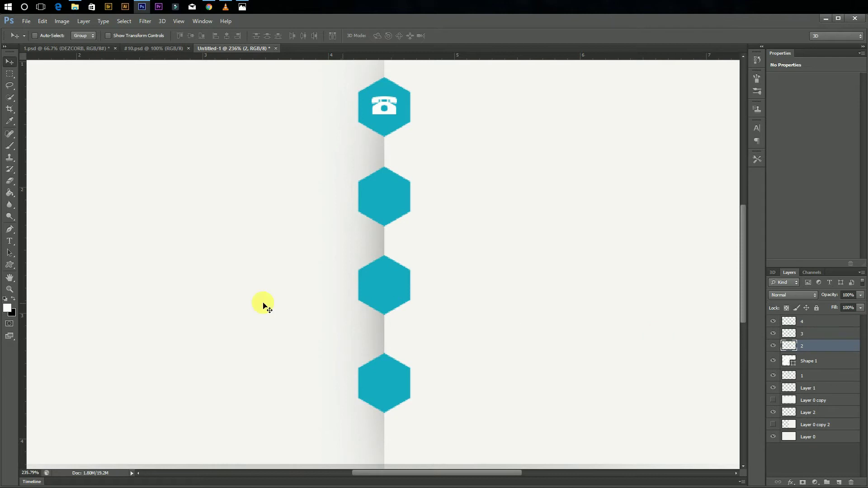
pyautogui.click(9, 265)
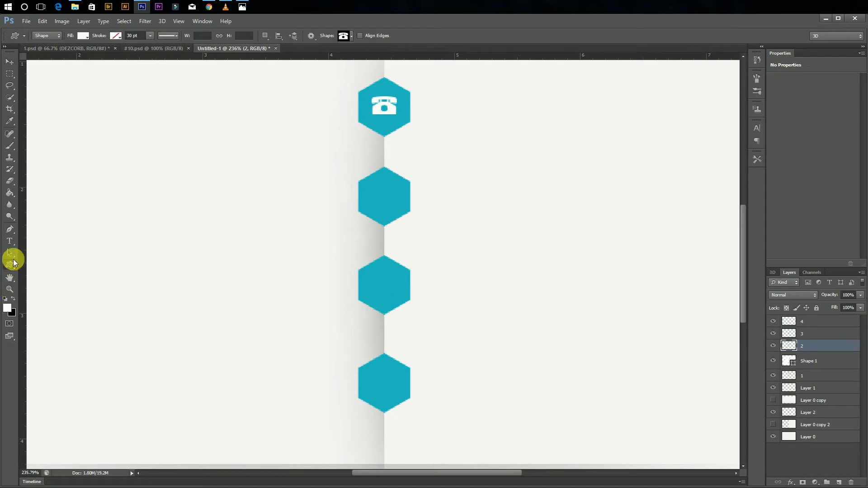
pyautogui.click(347, 35)
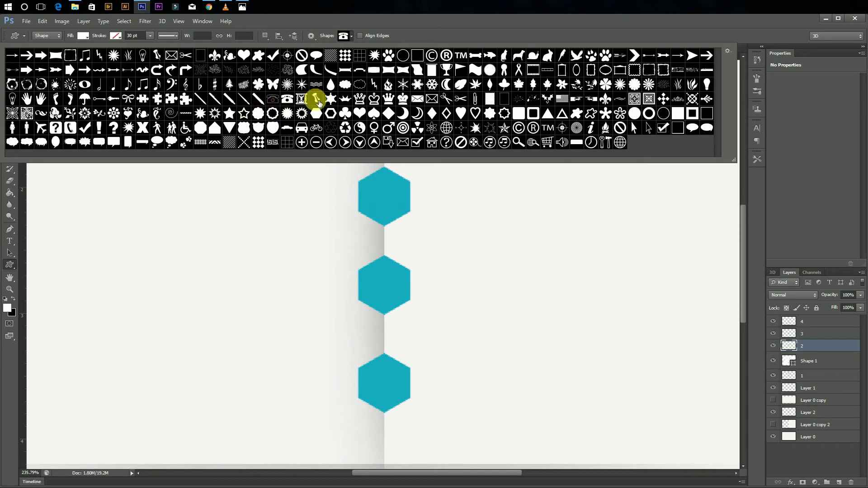
pyautogui.click(417, 99)
pyautogui.click(384, 196)
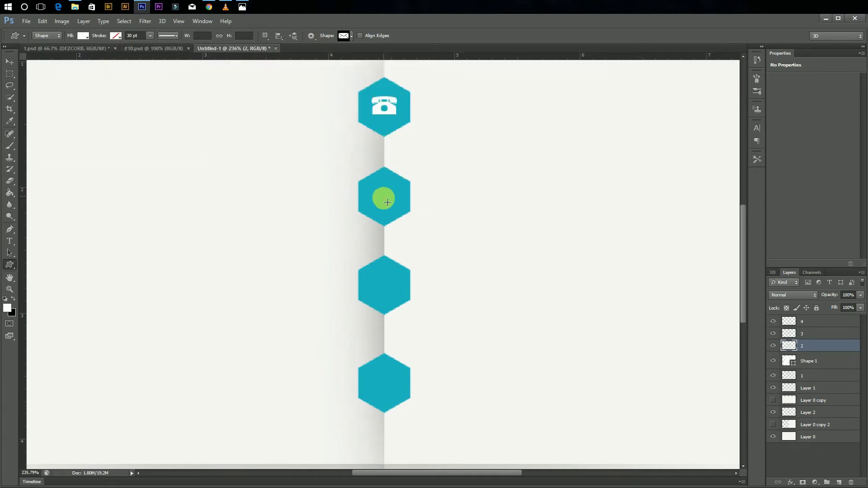
pyautogui.moveTo(370, 189); pyautogui.dragTo(399, 213)
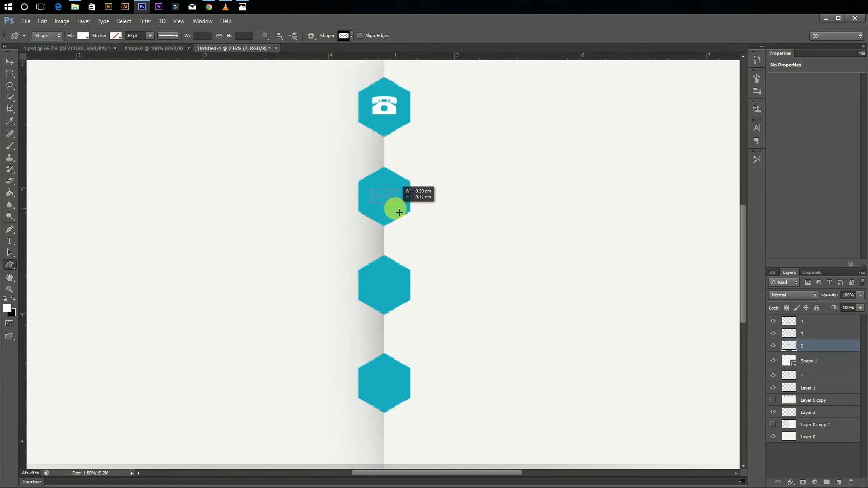
pyautogui.moveTo(398, 212); pyautogui.dragTo(398, 212)
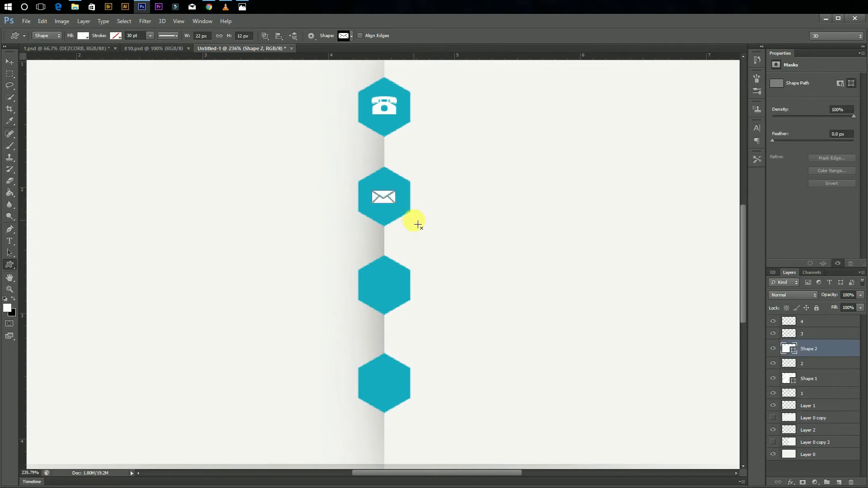
# Resize the envelope icon, enlarging to about 140% then shrinking to about 90%
pyautogui.hotkey('ctrl', 't')
pyautogui.moveTo(400, 207); pyautogui.dragTo(403, 210)
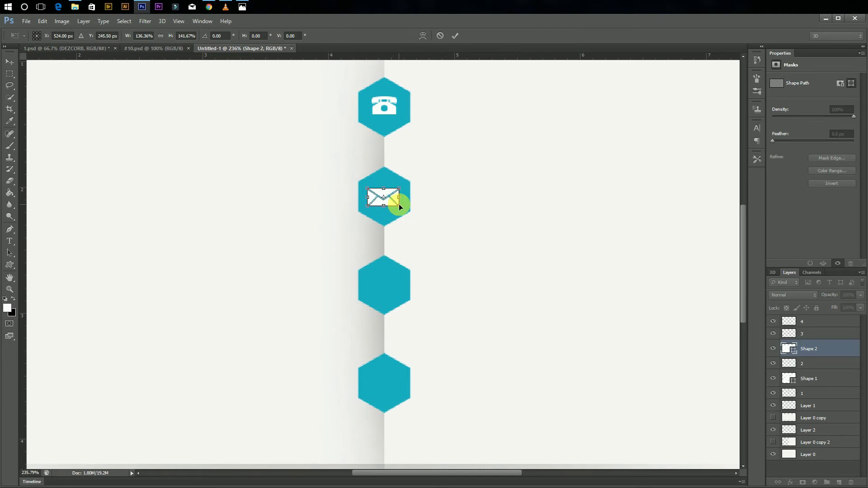
pyautogui.press('Return')
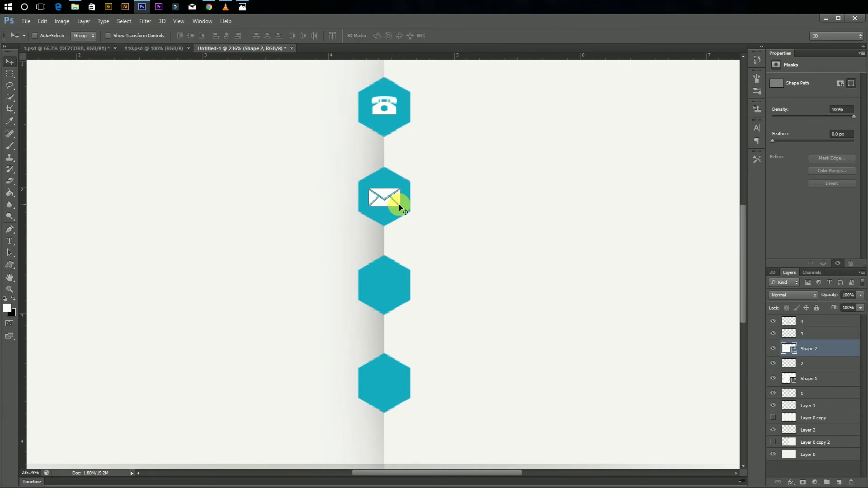
pyautogui.hotkey('ctrl', 't')
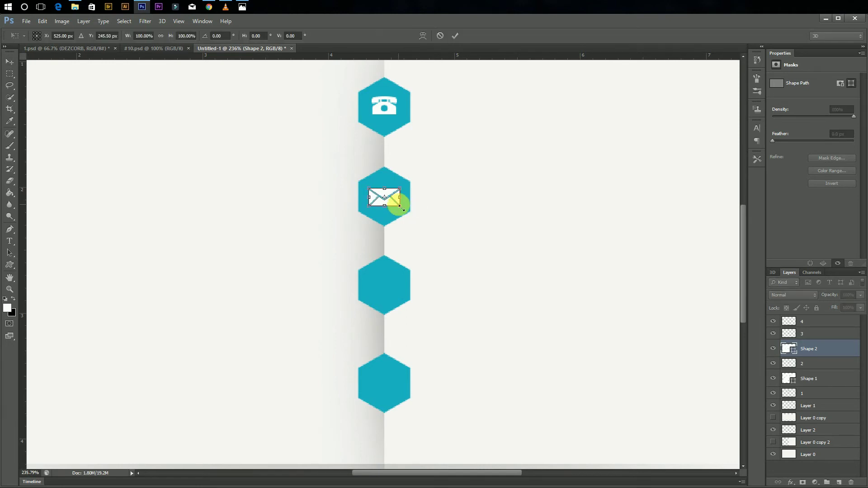
pyautogui.moveTo(402, 209); pyautogui.dragTo(399, 209)
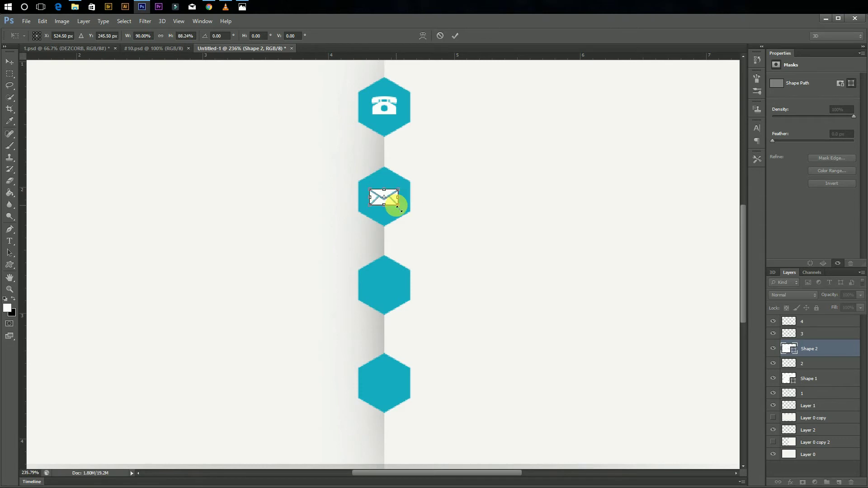
pyautogui.press('Return')
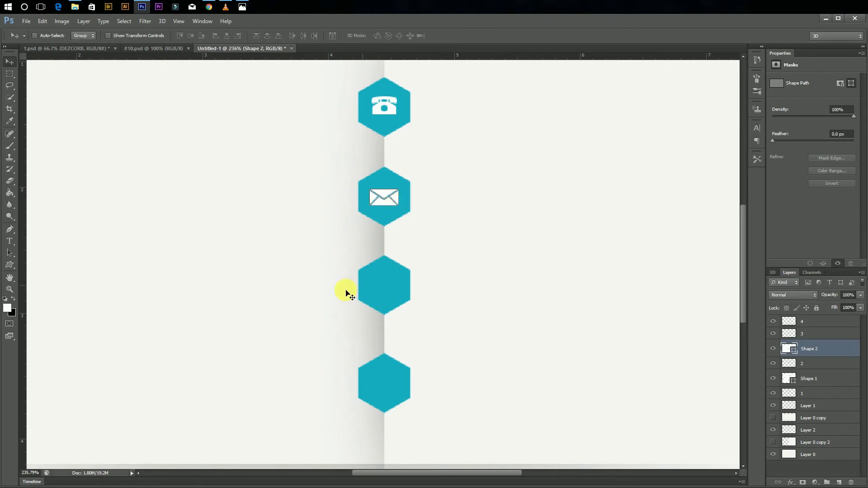
# Draw a white globe custom shape inside the third hexagon
pyautogui.click(15, 270)
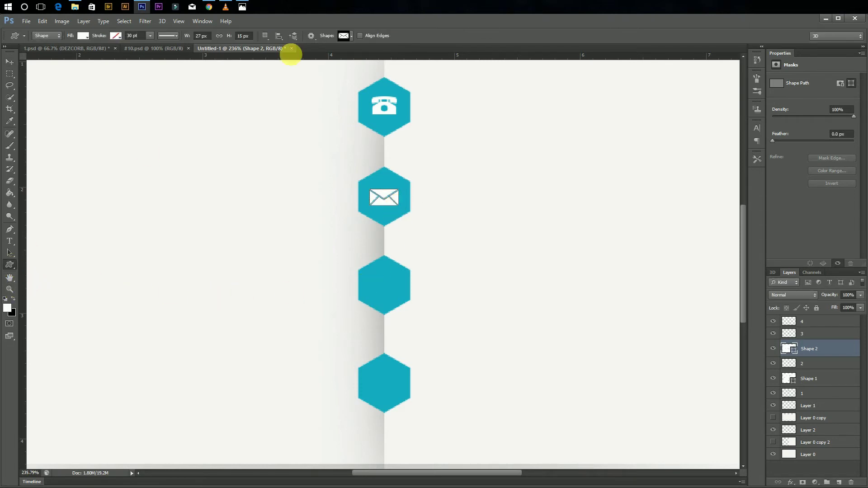
pyautogui.click(345, 35)
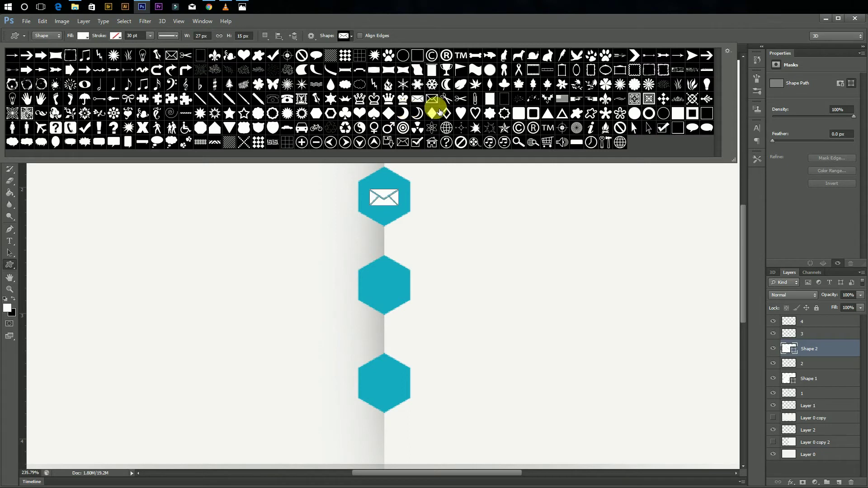
pyautogui.click(446, 127)
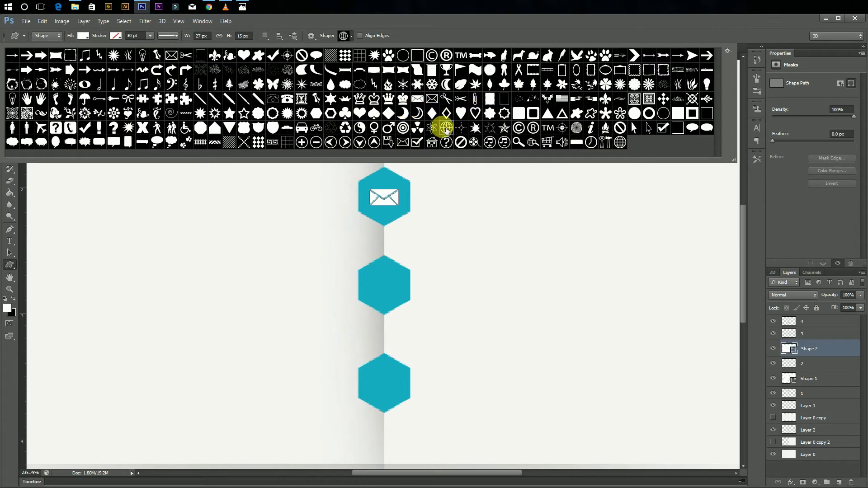
pyautogui.scroll(1, 393, 287)
pyautogui.click(389, 297)
pyautogui.moveTo(384, 291); pyautogui.dragTo(397, 310)
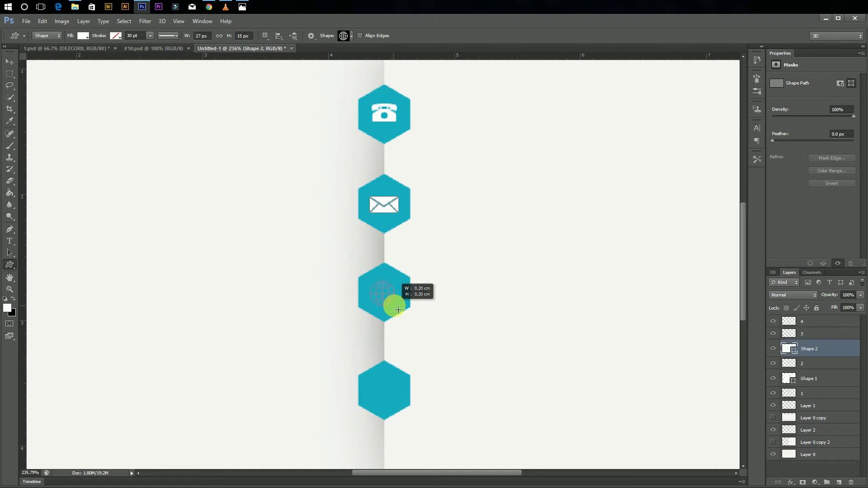
pyautogui.moveTo(398, 310); pyautogui.dragTo(397, 310)
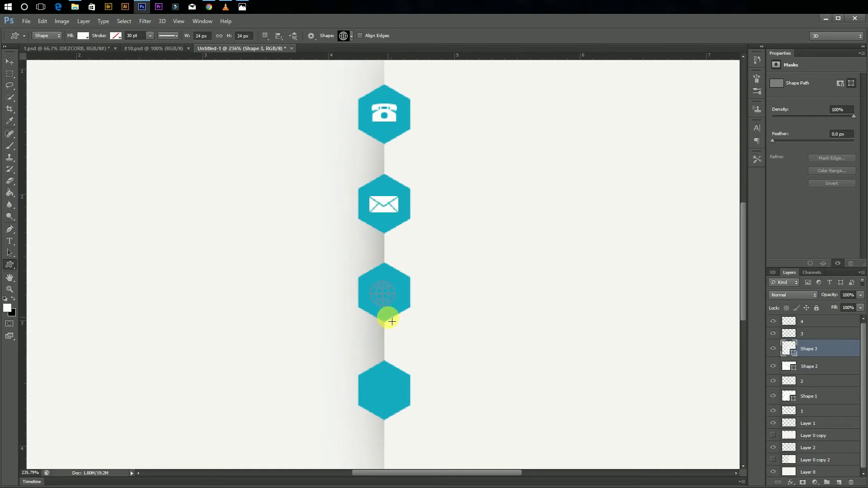
# Move the Shape 3 layer above layer 3 and centre the globe in its hexagon
pyautogui.press('v')
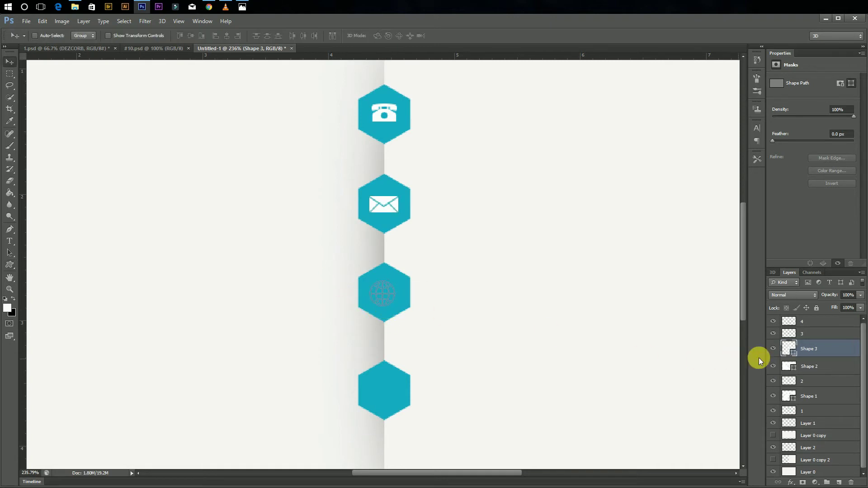
pyautogui.moveTo(824, 341); pyautogui.dragTo(831, 337)
pyautogui.moveTo(403, 306); pyautogui.dragTo(406, 310)
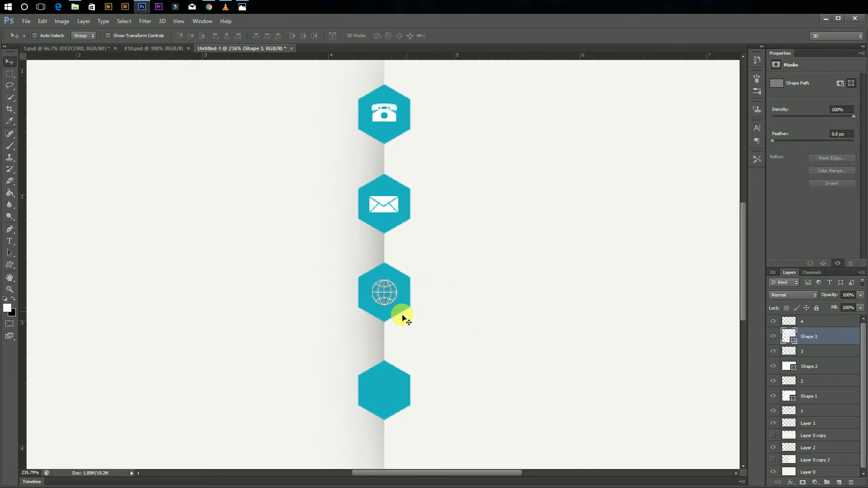
pyautogui.scroll(-2, 365, 336)
pyautogui.click(10, 265)
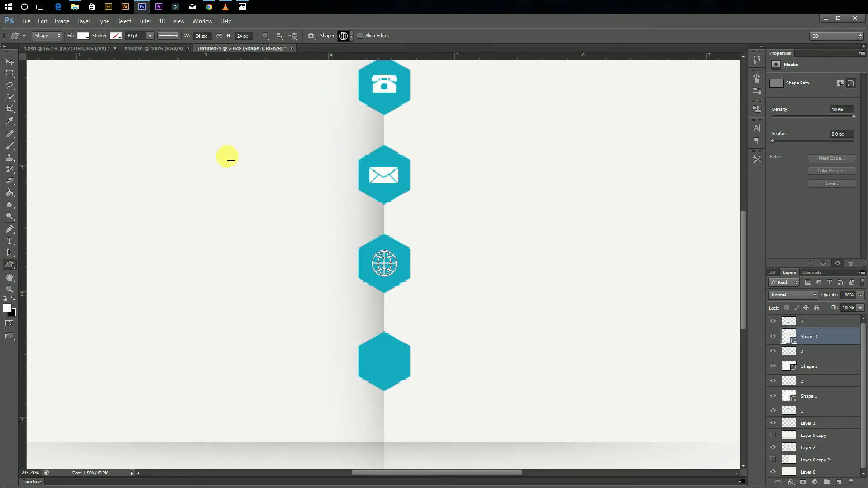
# Draw a white droplet custom shape on the fourth hexagon above layer 4
pyautogui.click(346, 40)
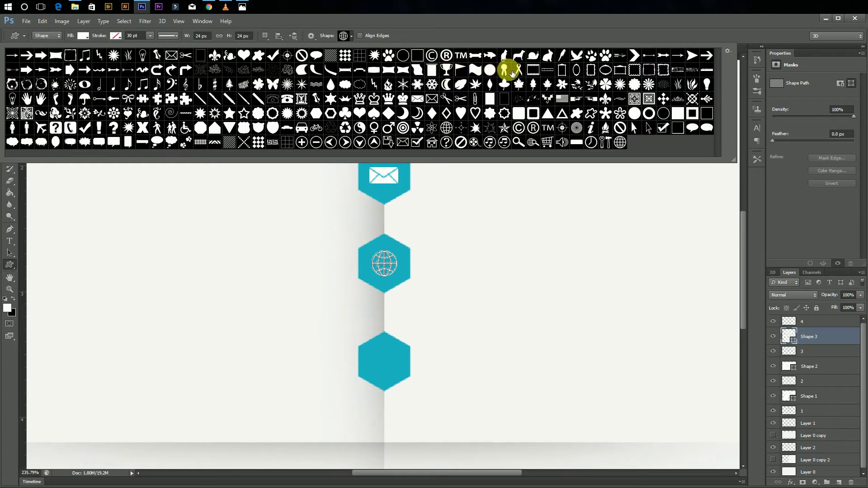
pyautogui.click(330, 85)
pyautogui.click(803, 321)
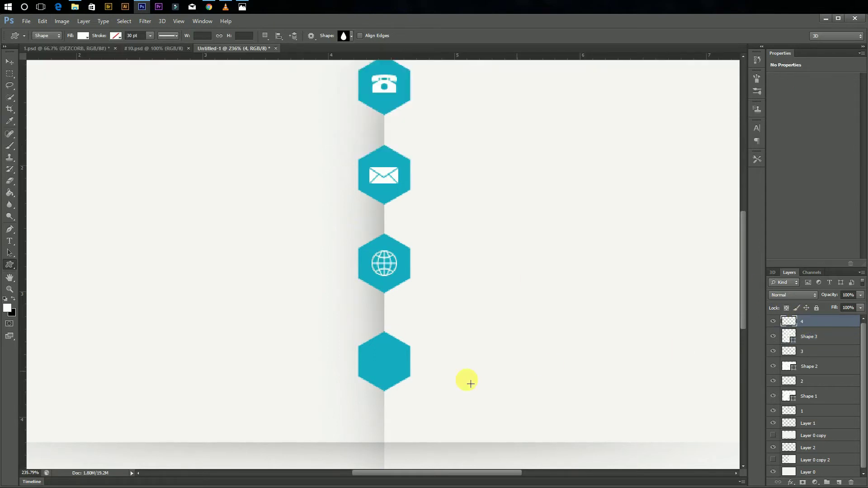
pyautogui.press('capslock')
pyautogui.moveTo(389, 378); pyautogui.dragTo(399, 389)
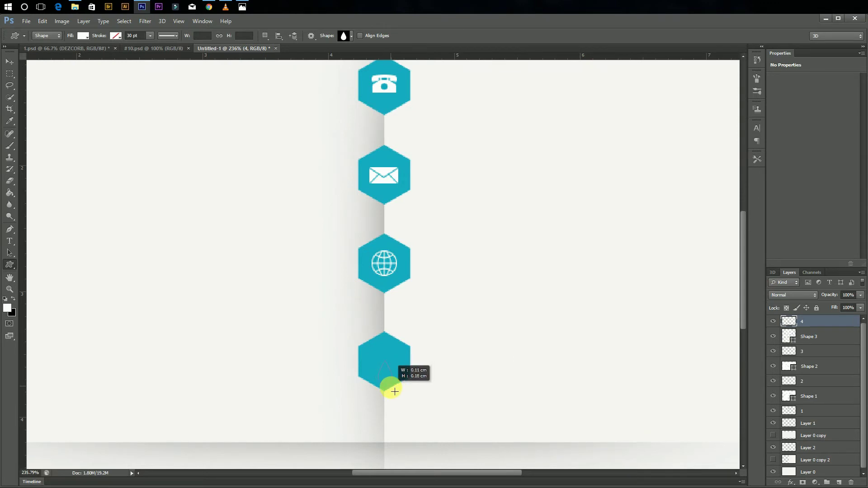
pyautogui.moveTo(399, 390); pyautogui.dragTo(417, 385)
# Rotate the droplet so its point faces down and centre it in the hexagon
pyautogui.hotkey('ctrl', 't')
pyautogui.moveTo(428, 333)
pyautogui.mouseDown()
pyautogui.moveTo(352, 405)
pyautogui.moveTo(362, 411)
pyautogui.moveTo(380, 385)
pyautogui.mouseUp()
pyautogui.press('Return')
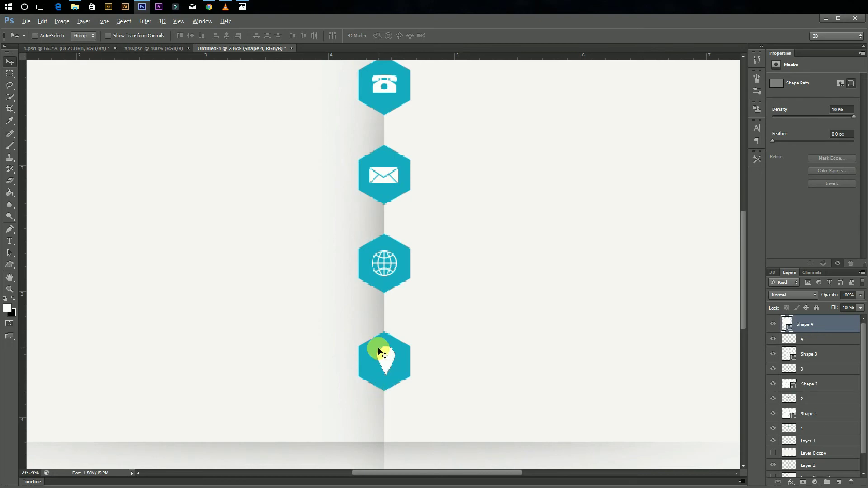
pyautogui.scroll(5, 393, 367)
pyautogui.scroll(1, 393, 367)
pyautogui.moveTo(395, 366); pyautogui.dragTo(397, 374)
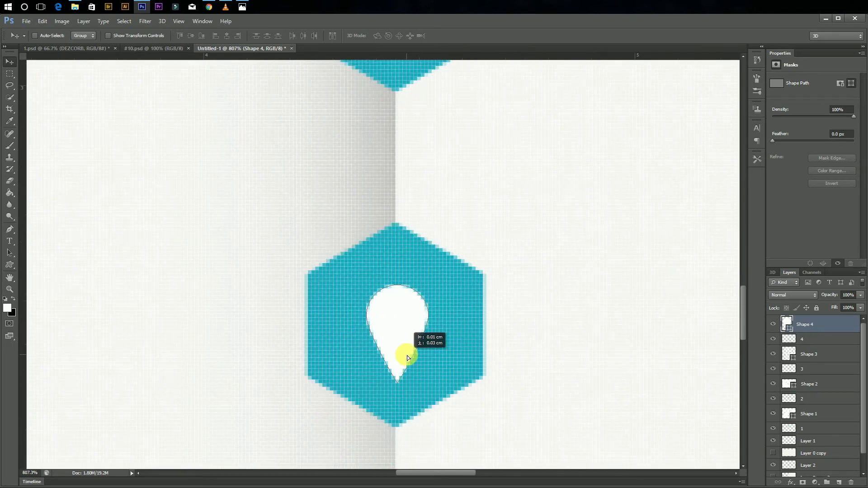
# Rasterize the pin layer and make an elliptical selection over the pin's head
pyautogui.rightClick(813, 325)
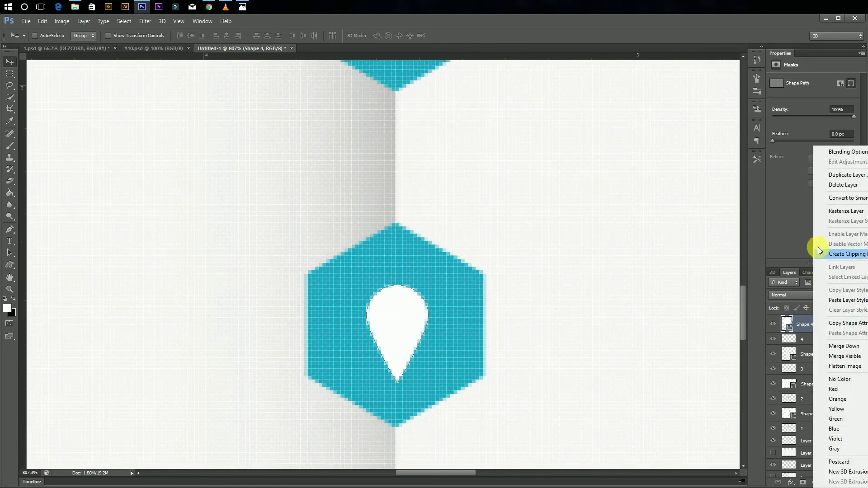
pyautogui.click(832, 212)
pyautogui.click(10, 75)
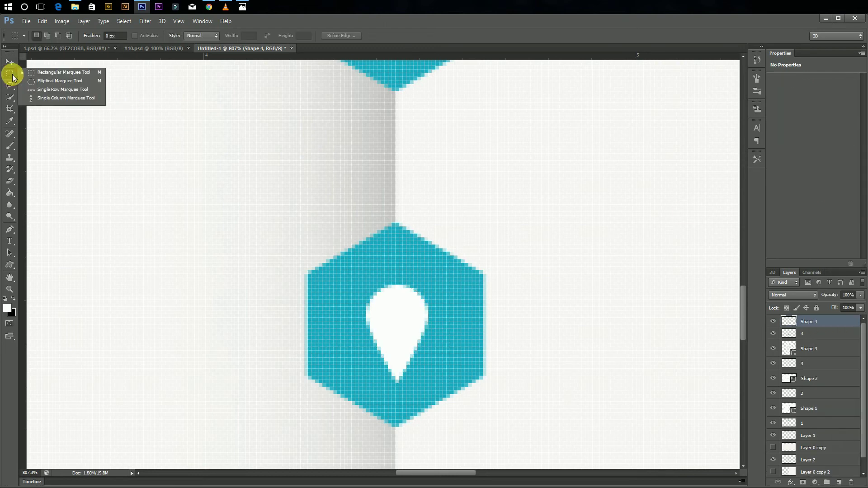
pyautogui.click(34, 81)
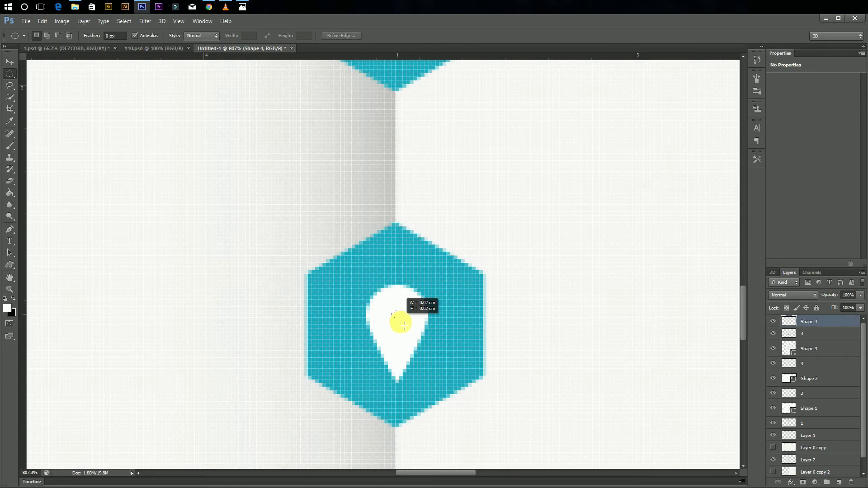
pyautogui.moveTo(400, 318); pyautogui.dragTo(435, 385)
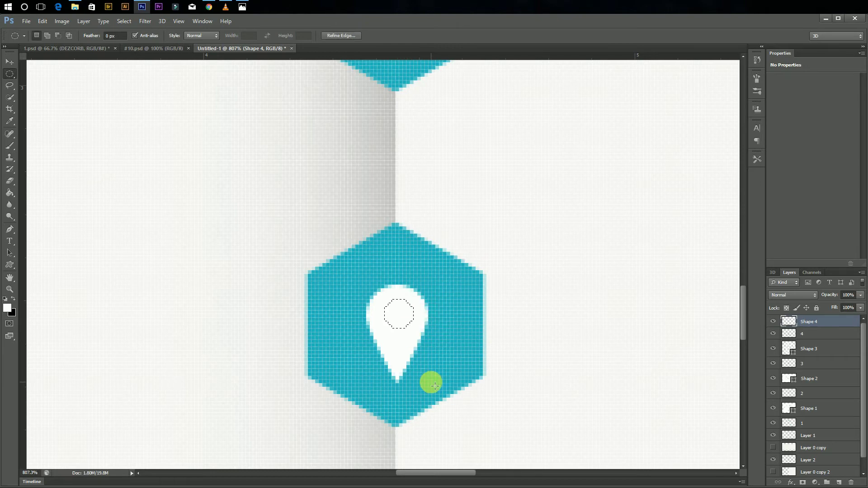
# Cut the circular selection out of the pin head and zoom out
pyautogui.click(42, 21)
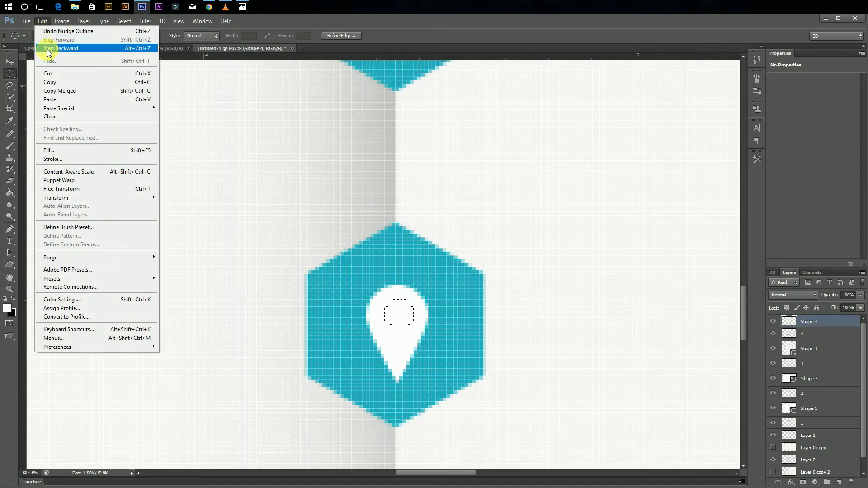
pyautogui.click(51, 73)
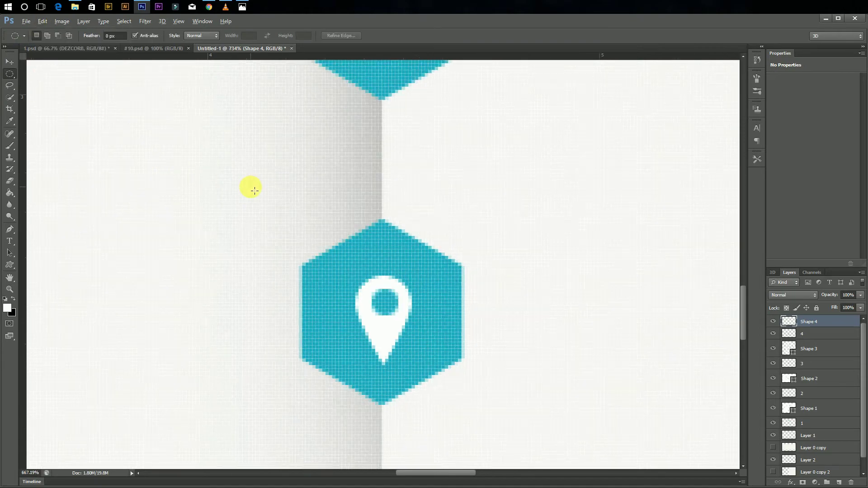
pyautogui.scroll(-5, 251, 186)
pyautogui.scroll(-2, 304, 188)
pyautogui.scroll(-1, 304, 188)
pyautogui.scroll(-2, 343, 187)
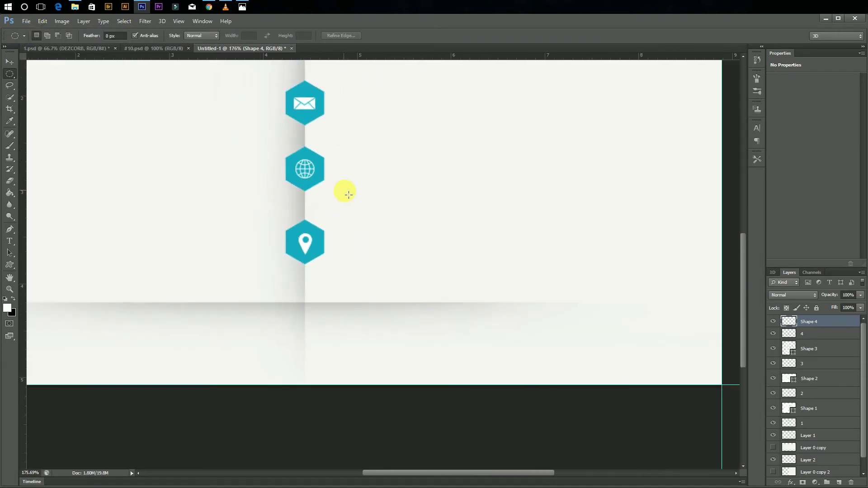
pyautogui.scroll(3, 362, 197)
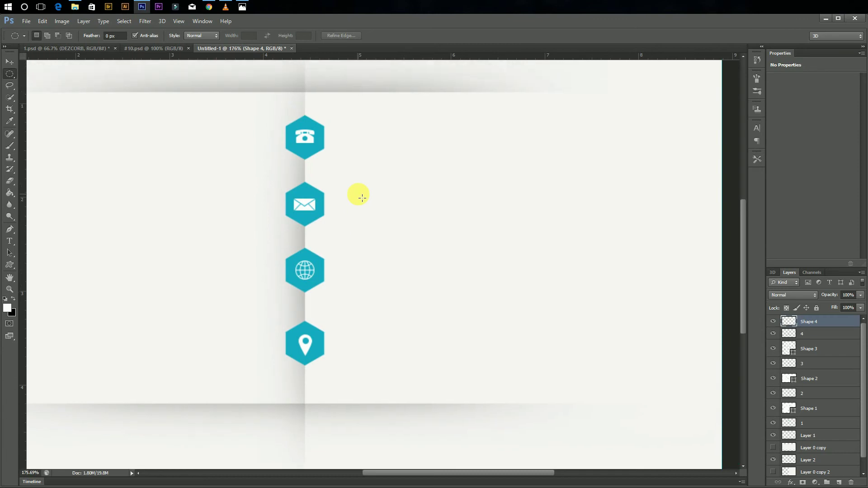
# Add a phone-number text line beside the phone hexagon and colour it #454545
pyautogui.click(9, 241)
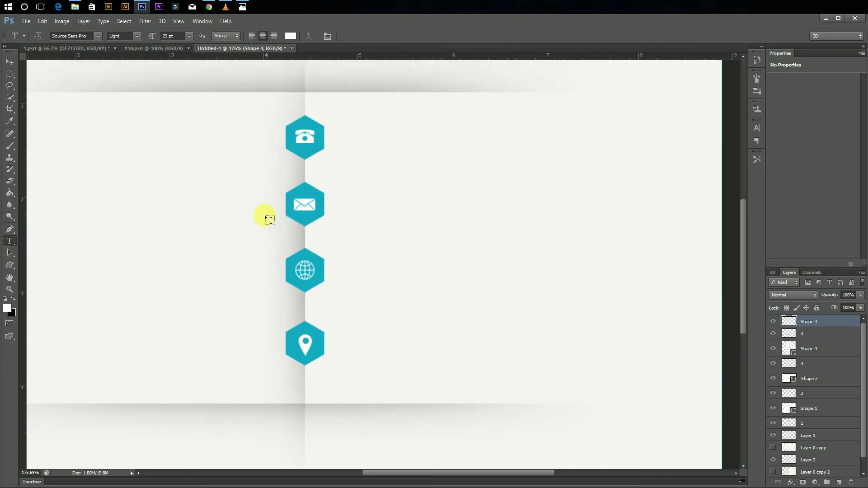
pyautogui.click(336, 130)
pyautogui.click(177, 36)
pyautogui.write('8')
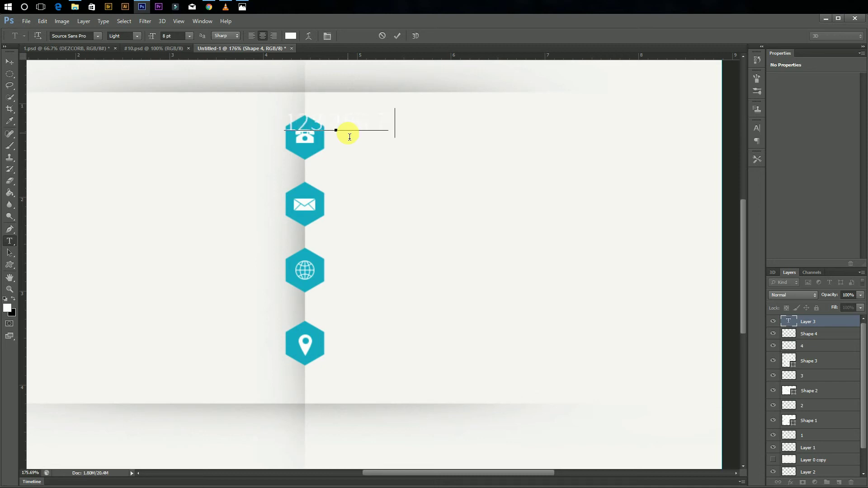
pyautogui.hotkey('ctrl', 'a')
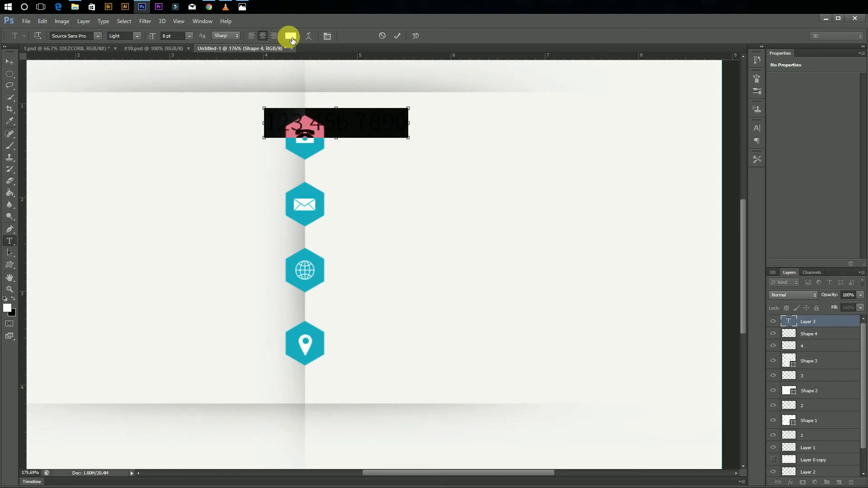
pyautogui.click(291, 36)
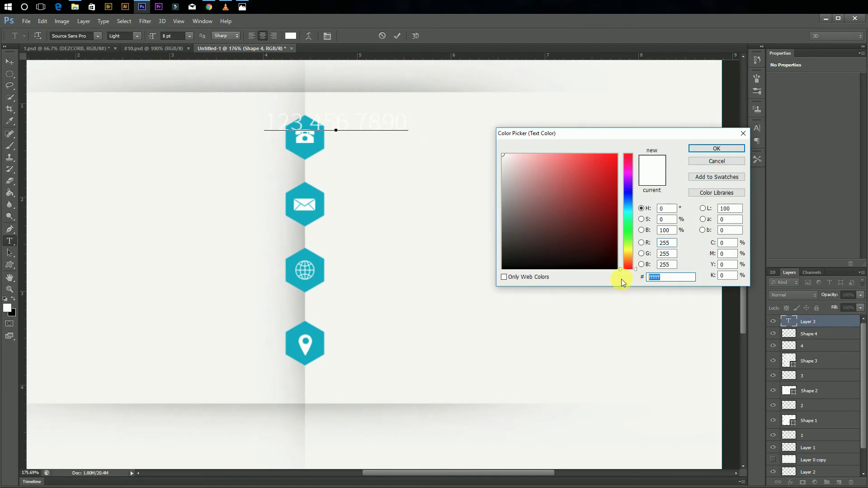
pyautogui.write('454545')
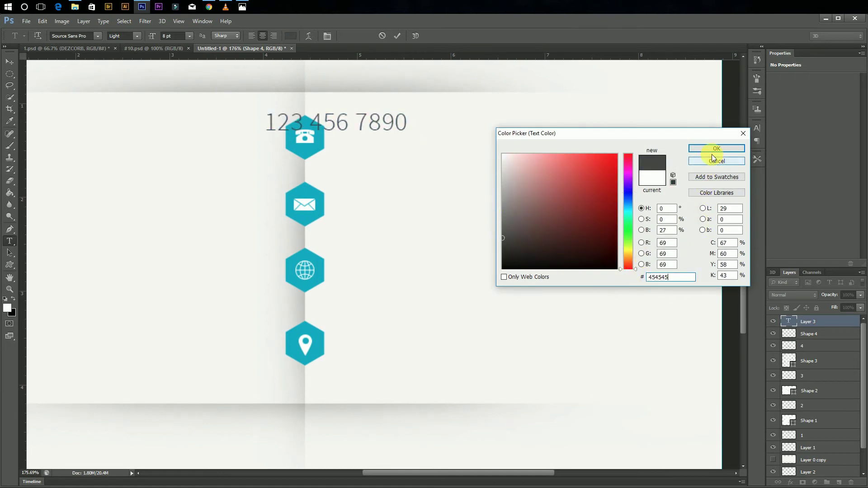
pyautogui.click(690, 149)
# Set the phone number to 5 pt Semibold and move it just right of the phone hexagon
pyautogui.click(178, 40)
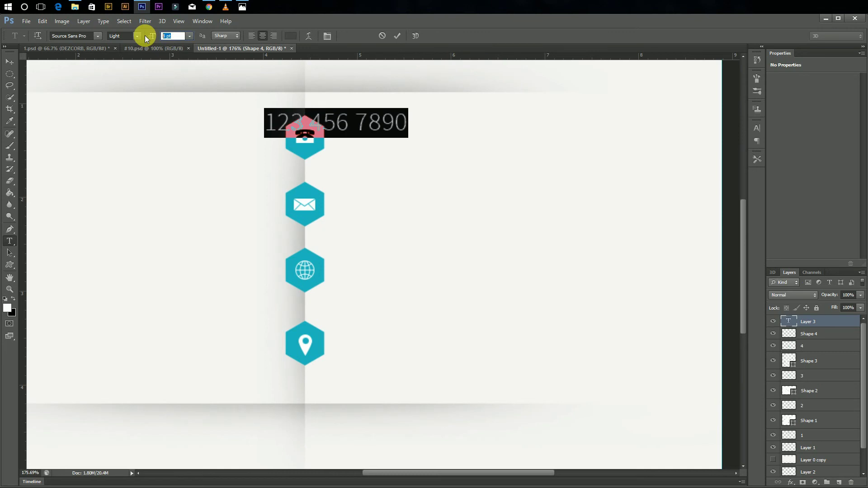
pyautogui.write('5')
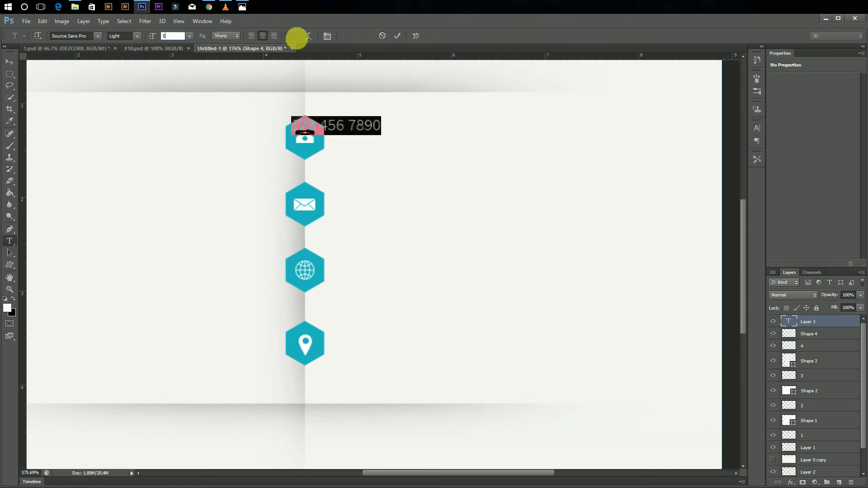
pyautogui.click(136, 36)
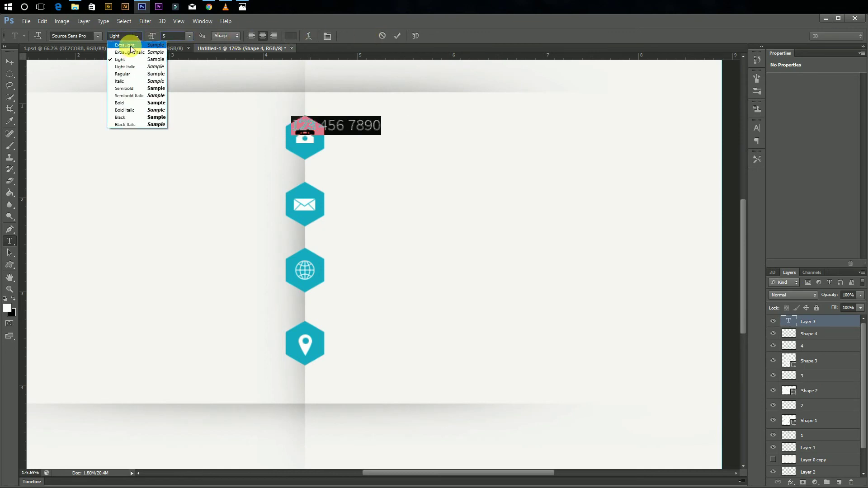
pyautogui.click(122, 88)
pyautogui.click(397, 36)
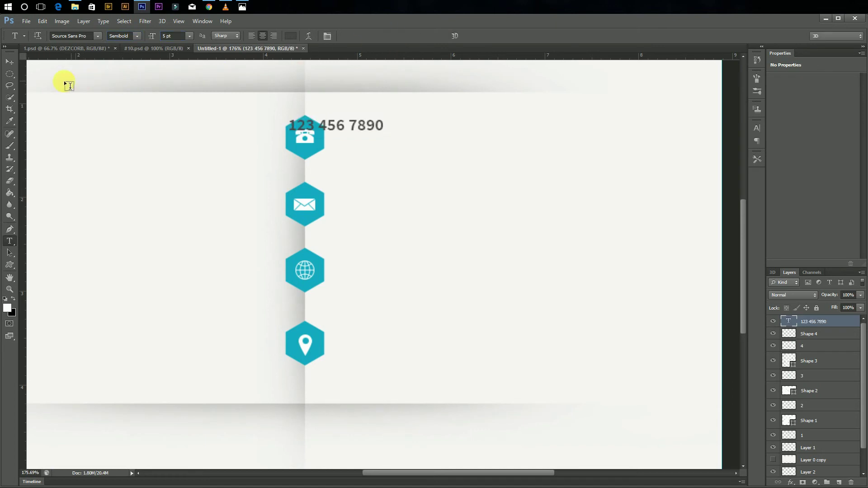
pyautogui.click(10, 61)
pyautogui.moveTo(405, 155); pyautogui.dragTo(459, 166)
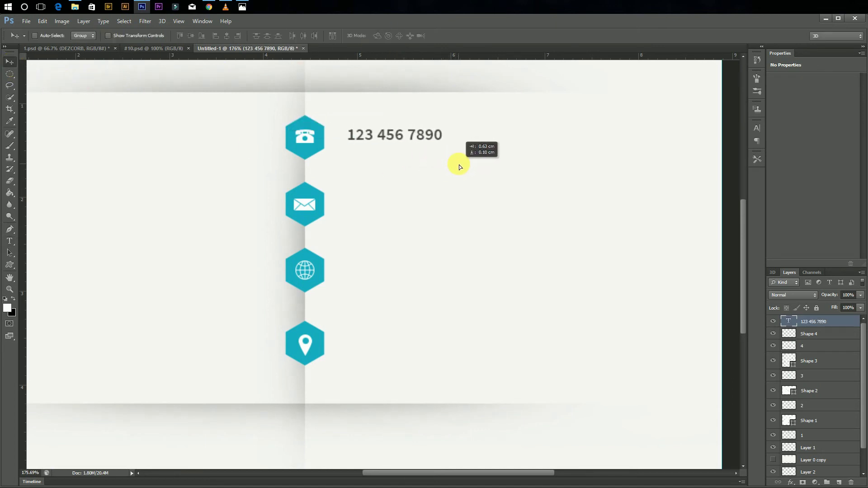
pyautogui.moveTo(459, 166); pyautogui.dragTo(459, 167)
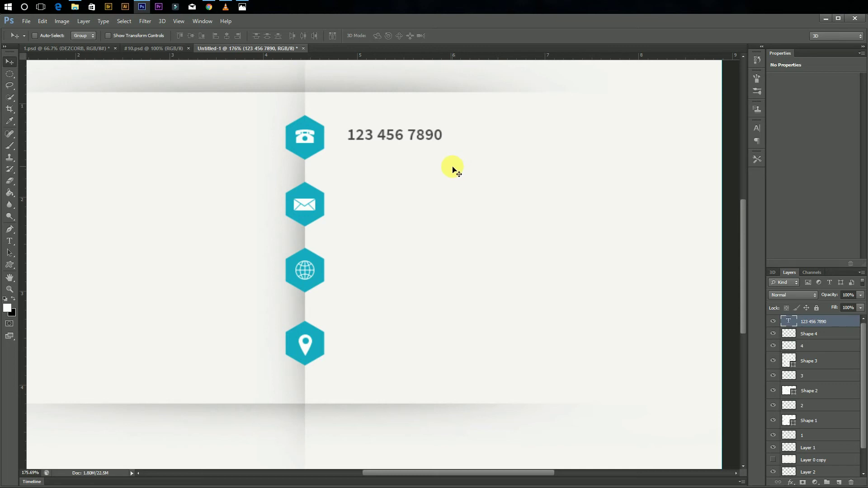
# Duplicate the phone number layer and move the copy down beside the envelope hexagon
pyautogui.rightClick(811, 327)
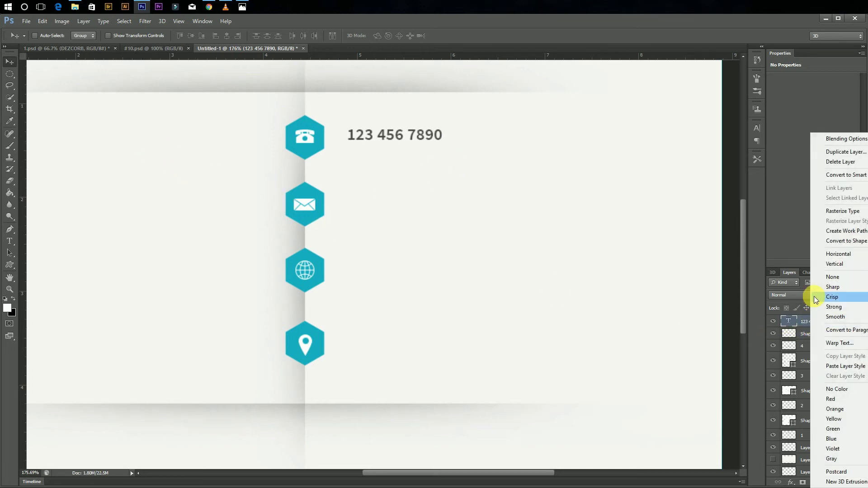
pyautogui.click(833, 153)
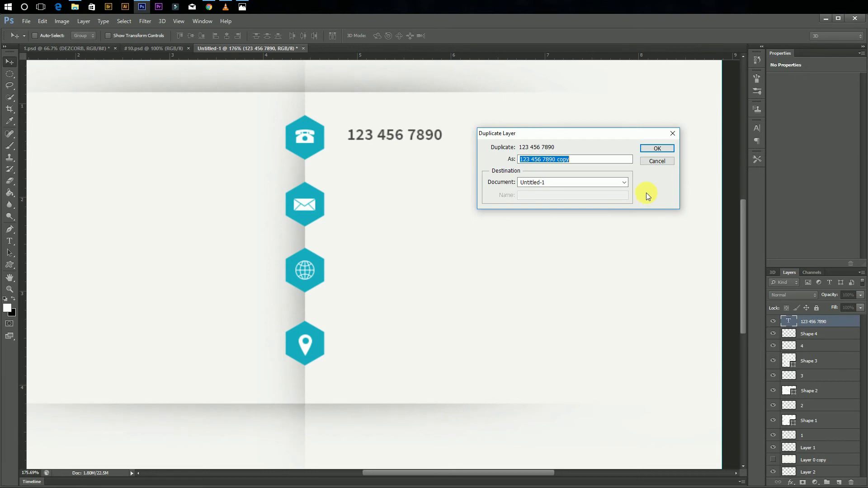
pyautogui.click(651, 150)
pyautogui.moveTo(388, 152); pyautogui.dragTo(388, 216)
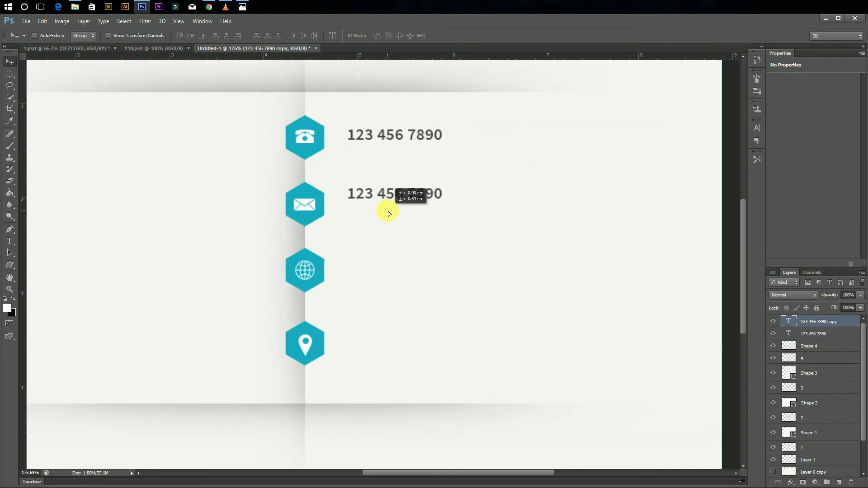
# Replace the copied text with a placeholder e-mail address and align it under the phone number
pyautogui.press('t')
pyautogui.click(390, 205)
pyautogui.hotkey('ctrl', 'a')
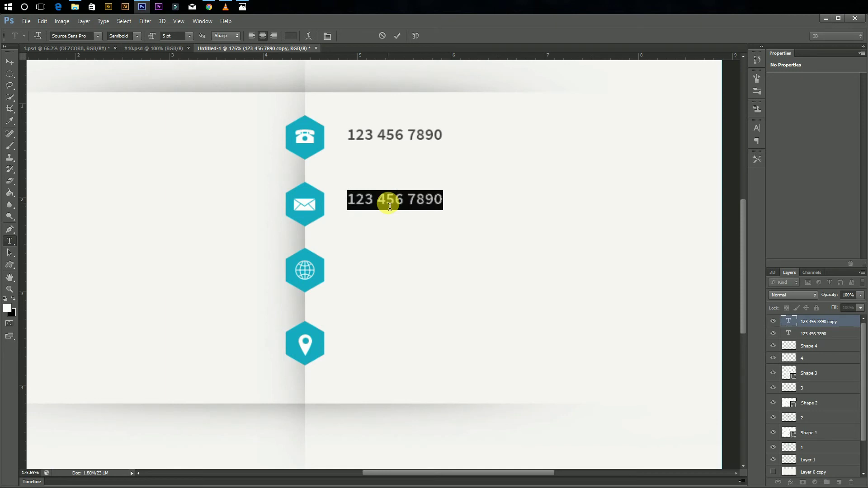
pyautogui.press('BackSpace')
pyautogui.press('capslock')
pyautogui.write('l@example')
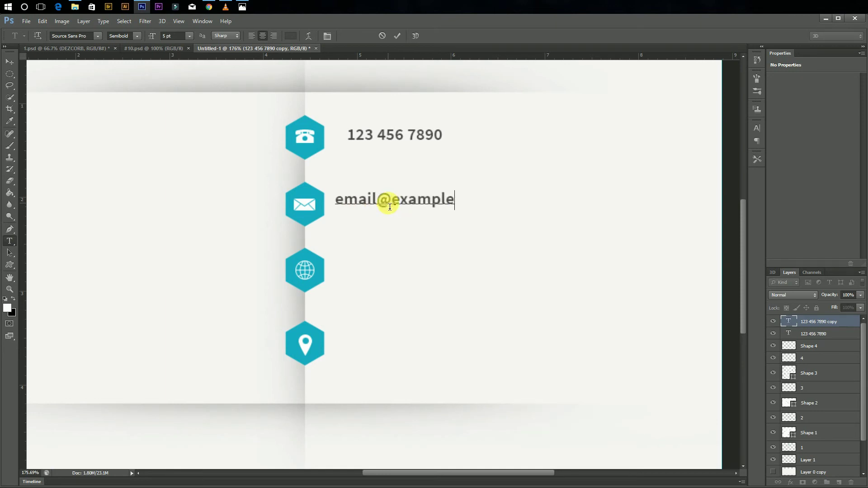
pyautogui.write('.com')
pyautogui.hotkey('ctrl', 'Return')
pyautogui.press('v')
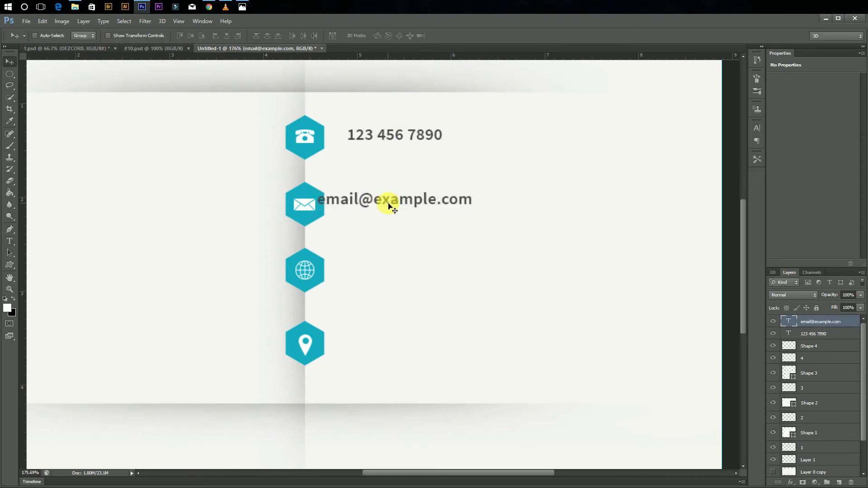
pyautogui.moveTo(396, 209)
pyautogui.mouseDown()
pyautogui.moveTo(424, 209)
pyautogui.moveTo(414, 282)
pyautogui.mouseUp()
# Duplicate the e-mail line, retype it as ww.dezcorb.com, and align it beside the globe hexagon
pyautogui.hotkey('ctrl', 'j')
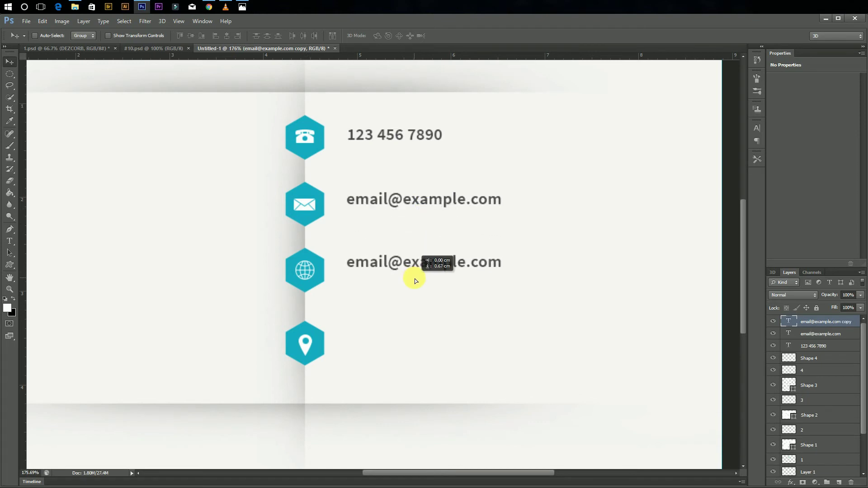
pyautogui.moveTo(415, 284); pyautogui.dragTo(414, 284)
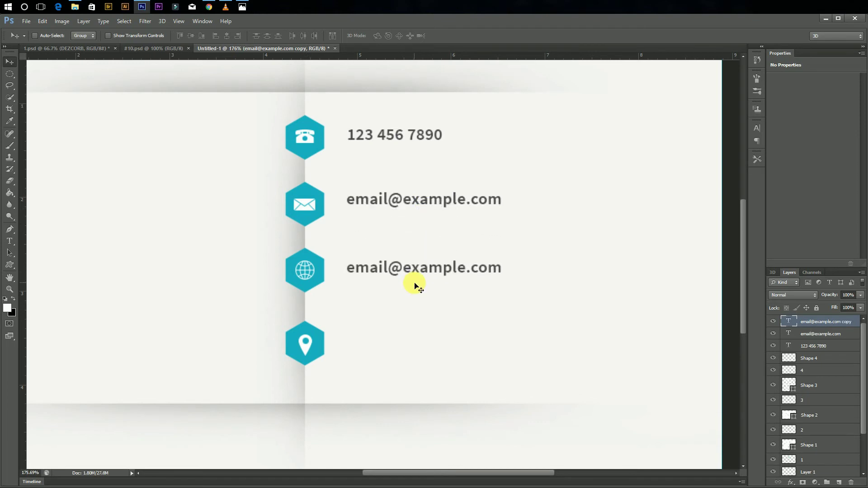
pyautogui.press('r')
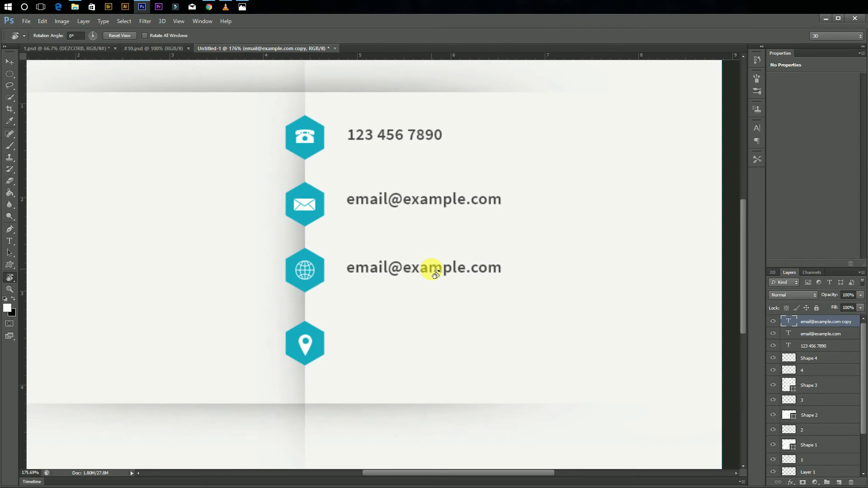
pyautogui.press('t')
pyautogui.click(460, 276)
pyautogui.hotkey('ctrl', 'a')
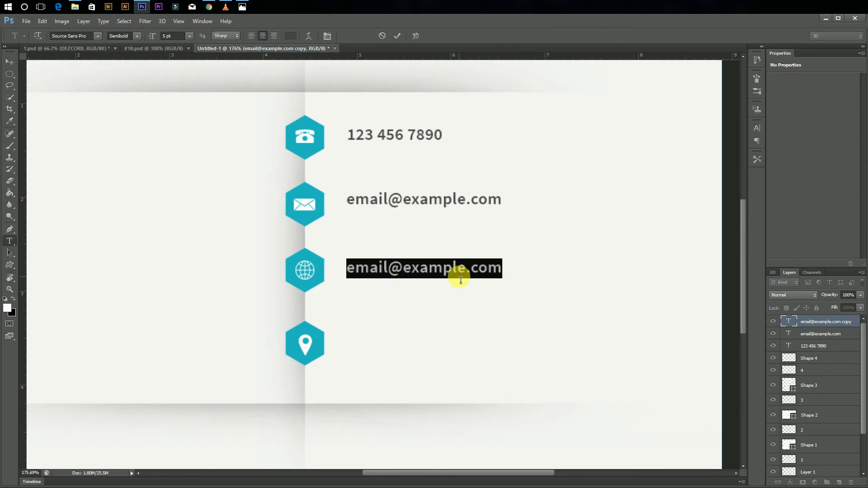
pyautogui.write('ww.dezcorb.com')
pyautogui.hotkey('ctrl', 'Return')
pyautogui.press('v')
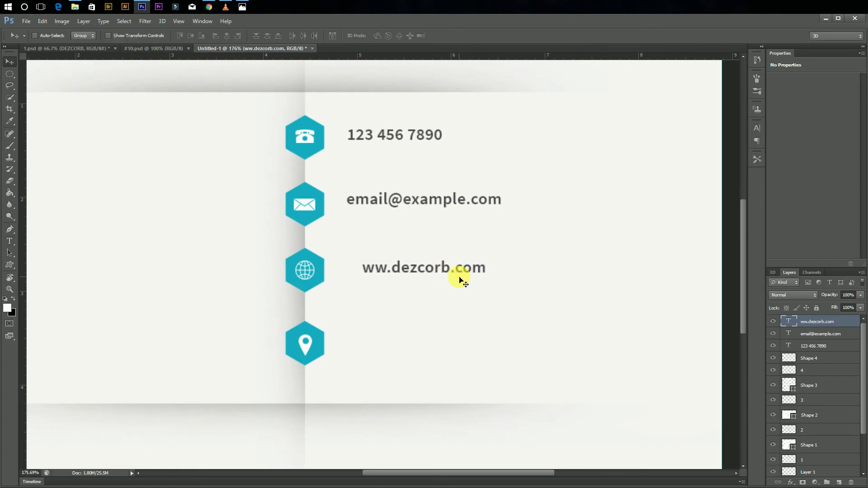
pyautogui.moveTo(458, 278); pyautogui.dragTo(445, 283)
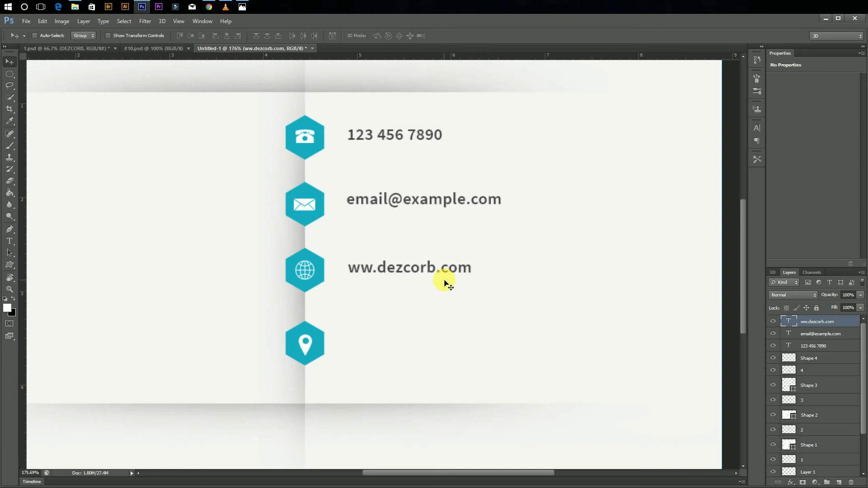
pyautogui.hotkey('ctrl', 'j')
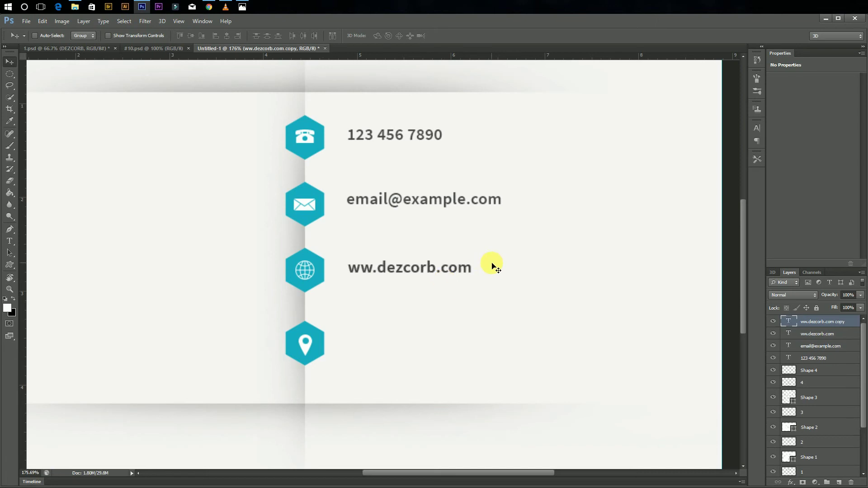
# Move the copied website line beside the pin hexagon and retype it as a two-line placeholder address
pyautogui.moveTo(493, 266); pyautogui.dragTo(482, 342)
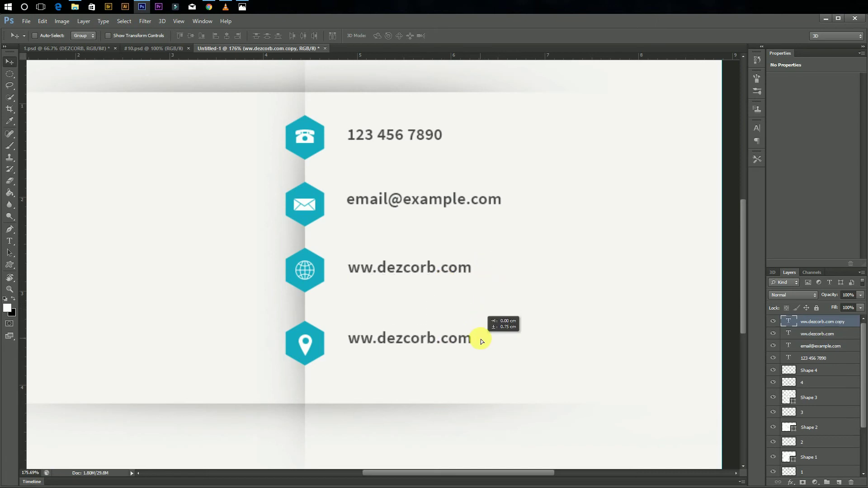
pyautogui.press('t')
pyautogui.click(442, 341)
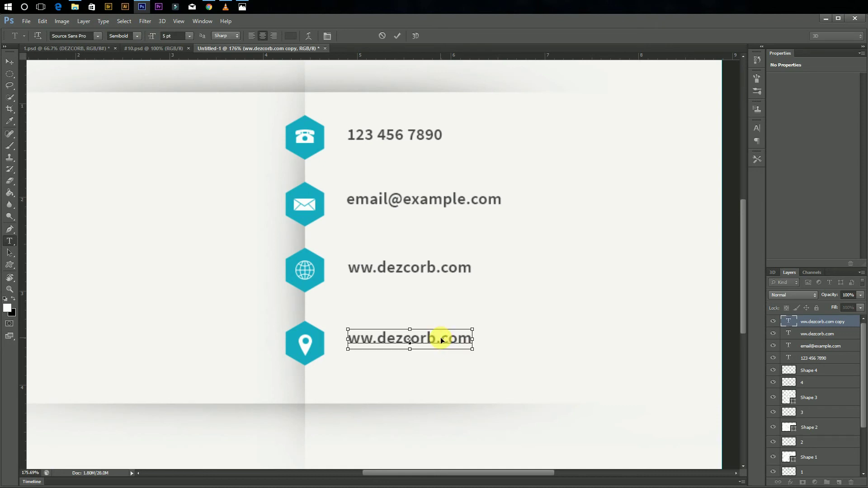
pyautogui.hotkey('ctrl', 'a')
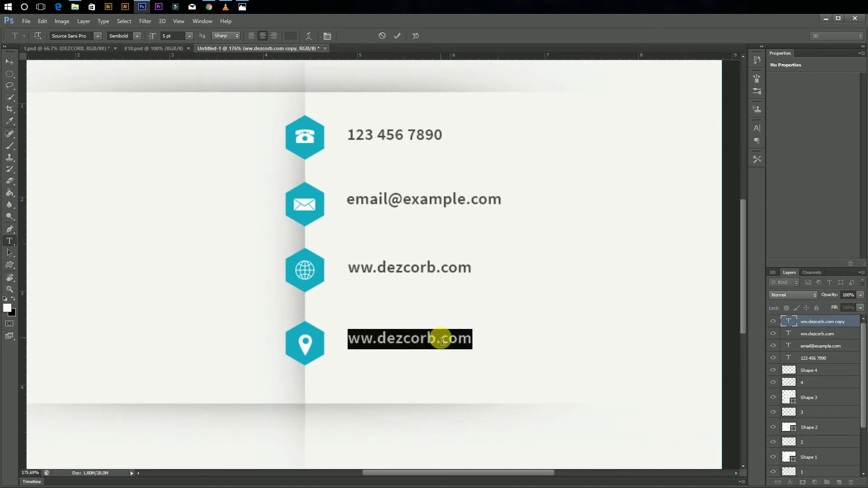
pyautogui.write('1234')
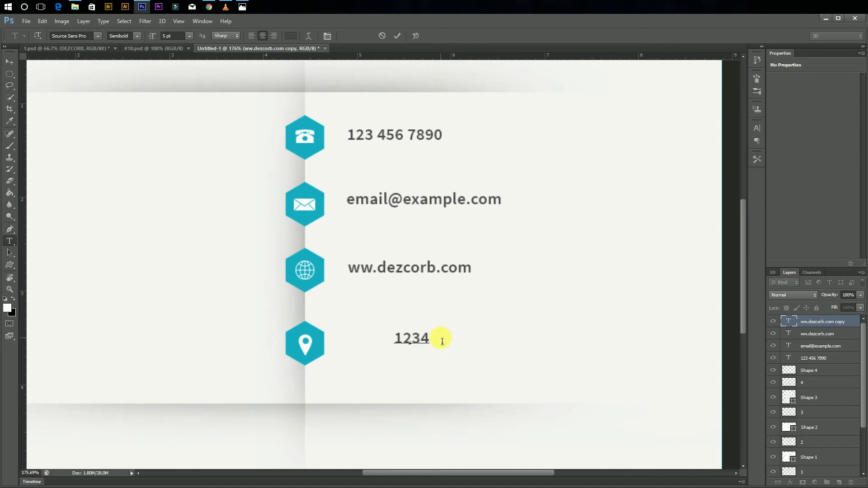
pyautogui.write(' First Address Line')
pyautogui.press('Return')
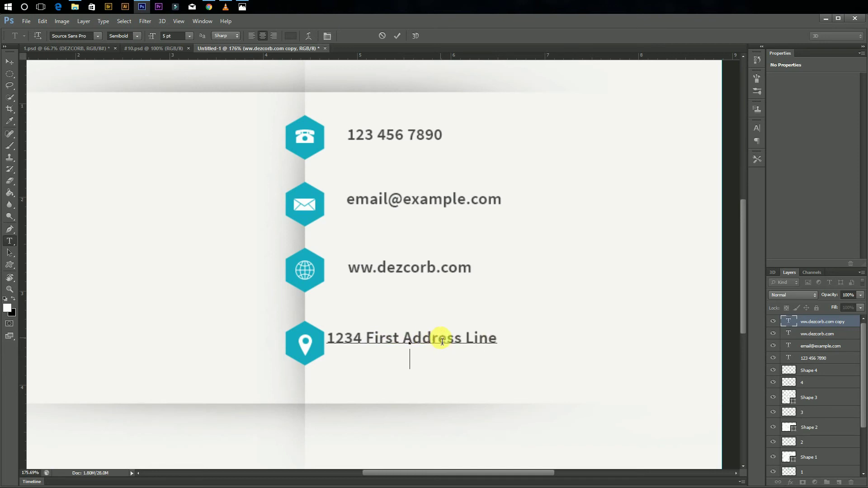
pyautogui.write('Second Address Line')
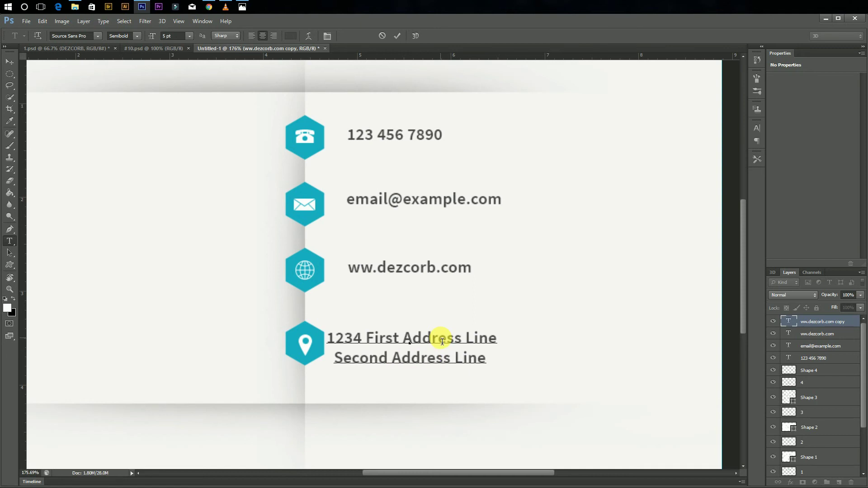
pyautogui.write(',NY')
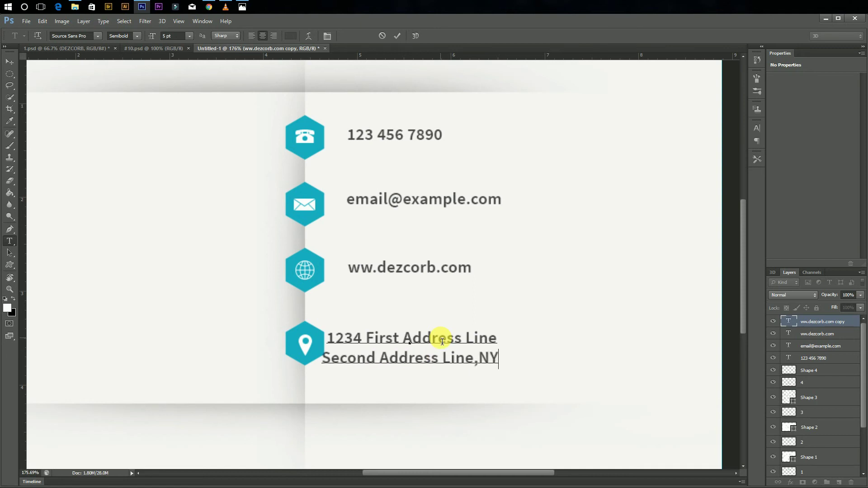
# Commit the address text and reposition the block beside the pin icon
pyautogui.hotkey('ctrl', 'a')
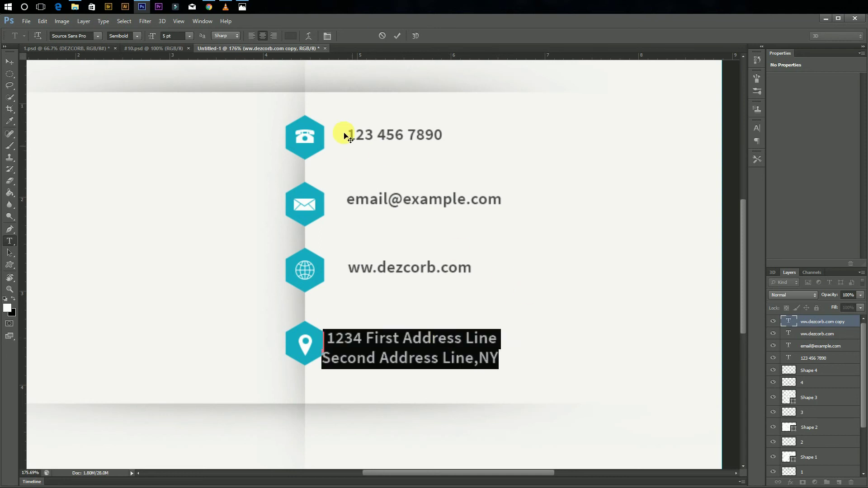
pyautogui.click(274, 35)
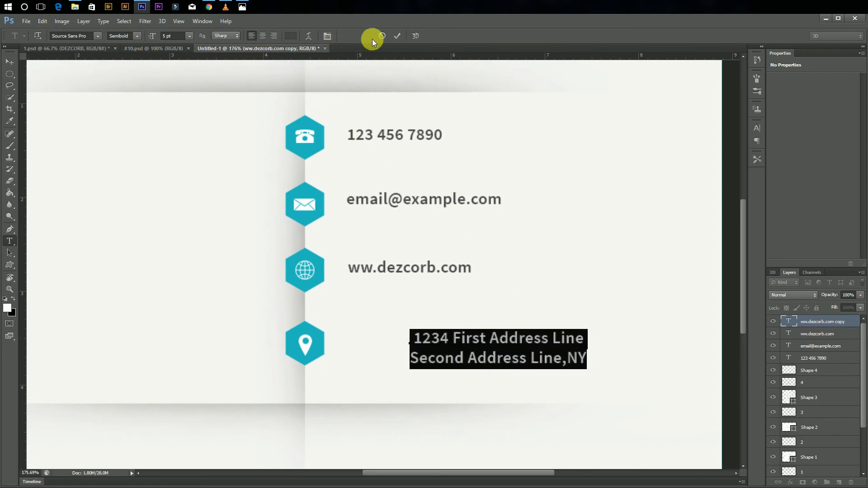
pyautogui.click(397, 36)
pyautogui.press('v')
pyautogui.moveTo(510, 285); pyautogui.dragTo(452, 305)
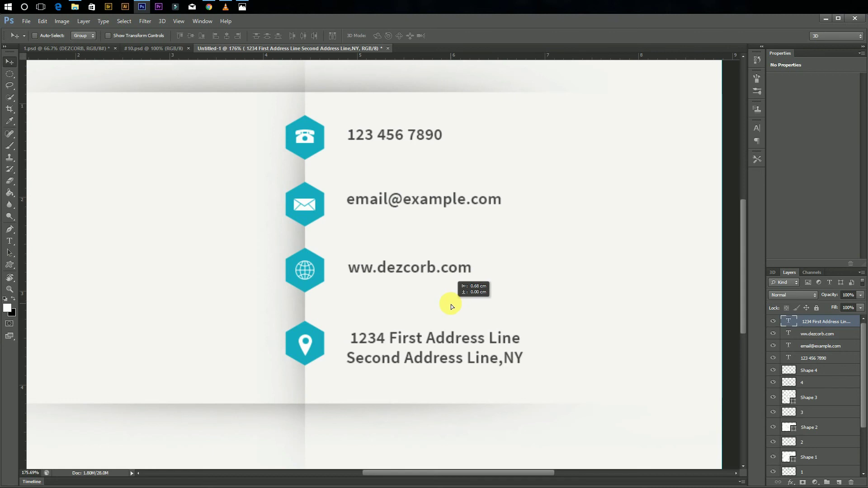
pyautogui.press('t')
pyautogui.click(357, 364)
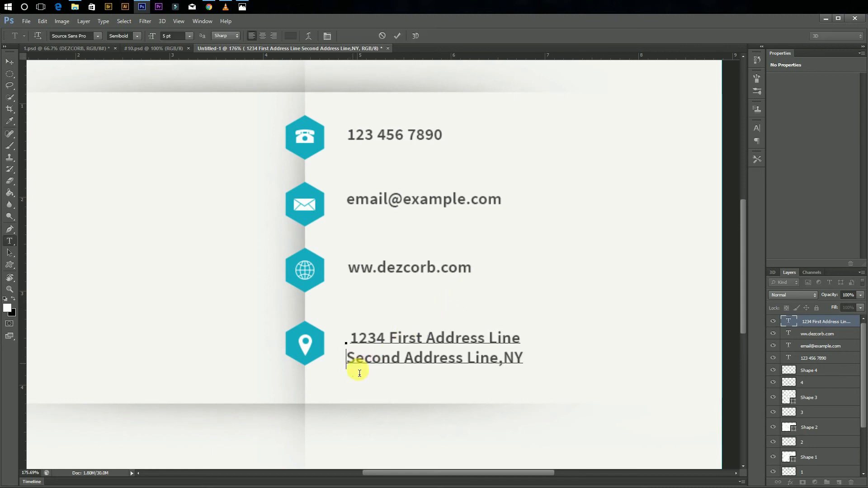
# Set all four contact text lines to Regular weight at 4.5 pt
pyautogui.click(398, 37)
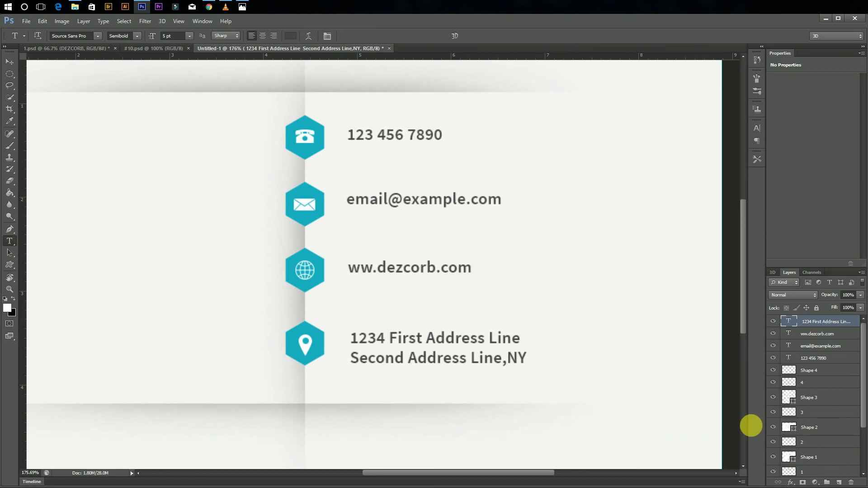
pyautogui.keyDown('shift'); pyautogui.click(815, 360); pyautogui.keyUp('shift')
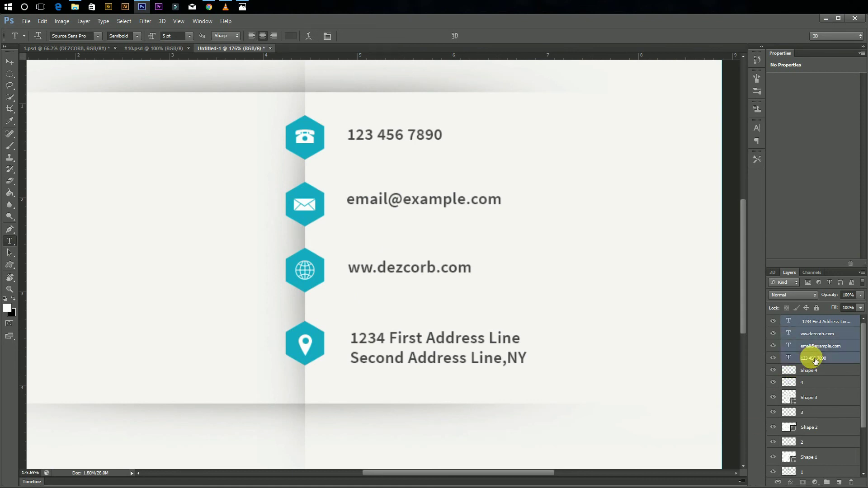
pyautogui.click(136, 37)
pyautogui.click(126, 73)
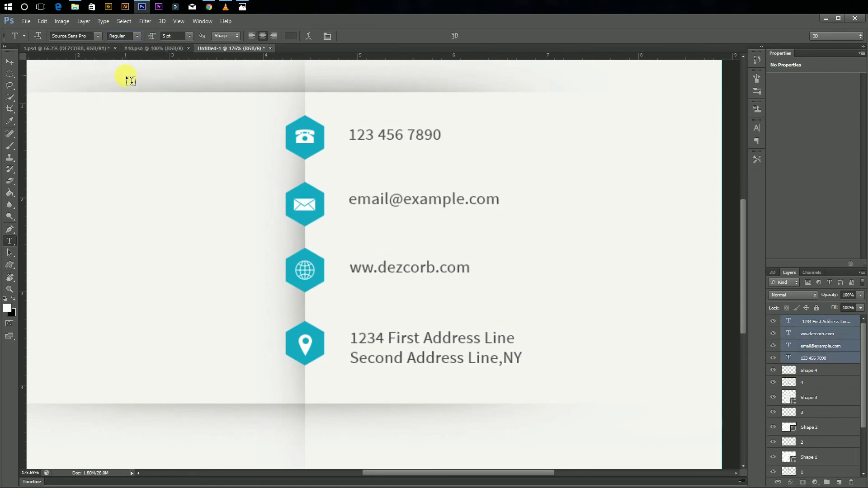
pyautogui.click(176, 36)
pyautogui.write('.5')
pyautogui.press('Return')
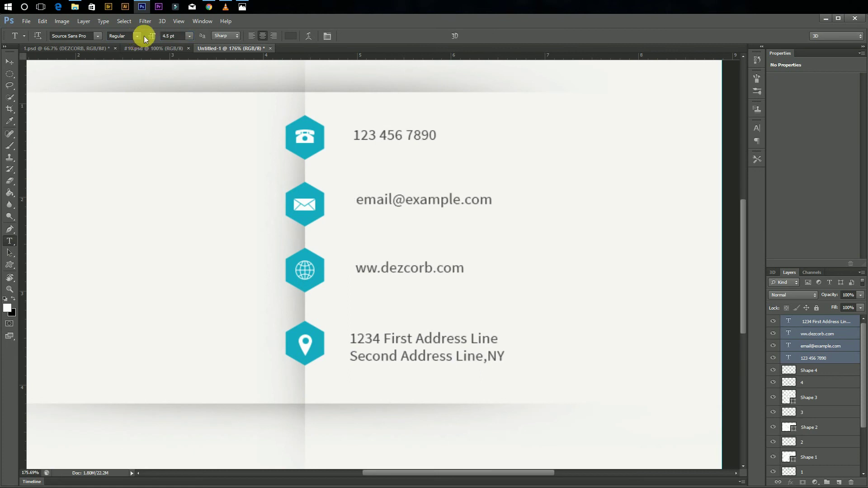
# Nudge the contact lines slightly left and fit the whole card on screen
pyautogui.click(9, 61)
pyautogui.moveTo(416, 235); pyautogui.dragTo(406, 237)
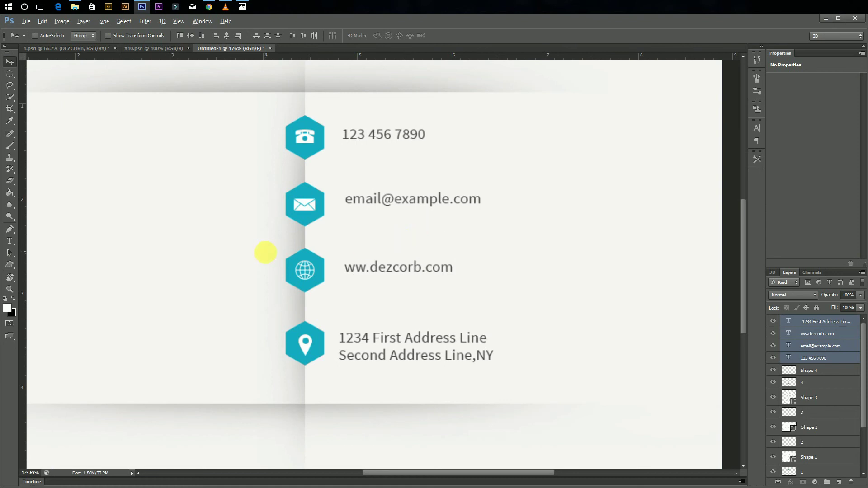
pyautogui.hotkey('ctrl', '0')
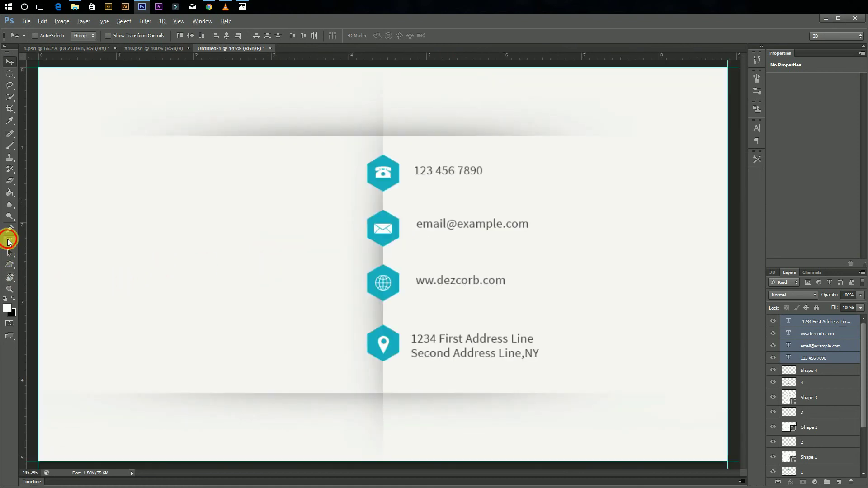
# Type the cardholder's name in capitals on the card's left half
pyautogui.click(9, 241)
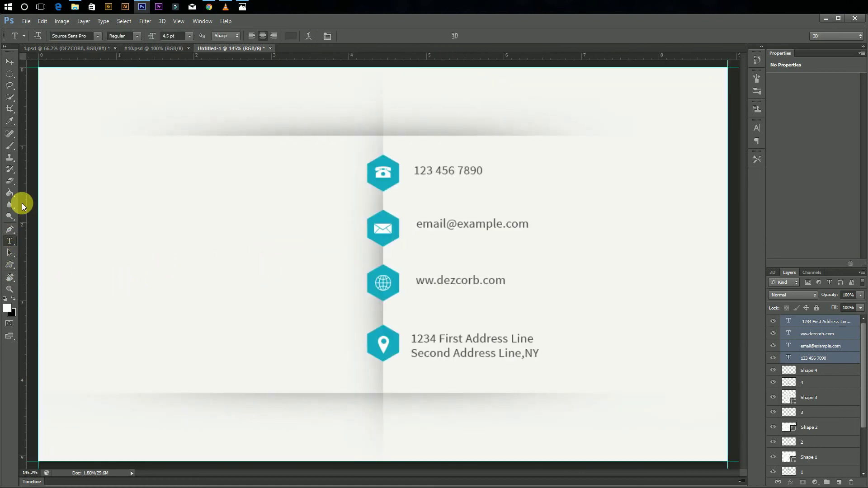
pyautogui.click(117, 223)
pyautogui.press('capslock')
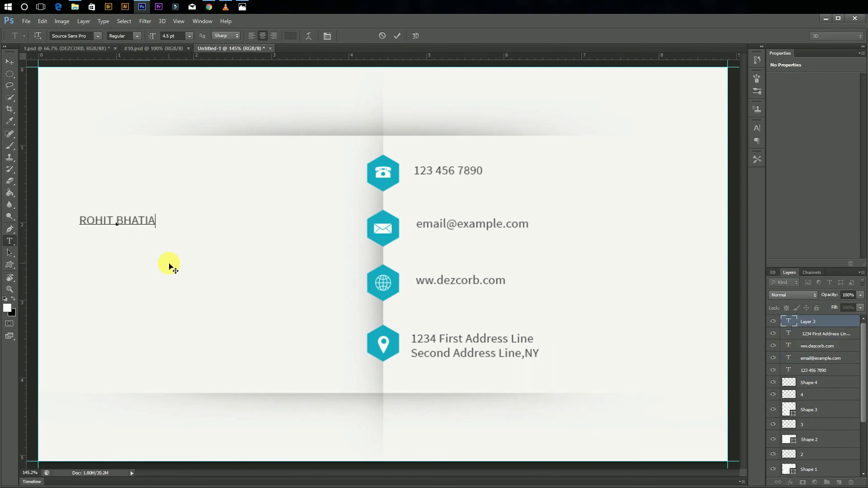
# Make the name Bold at 10 pt
pyautogui.hotkey('ctrl', 'a')
pyautogui.click(136, 36)
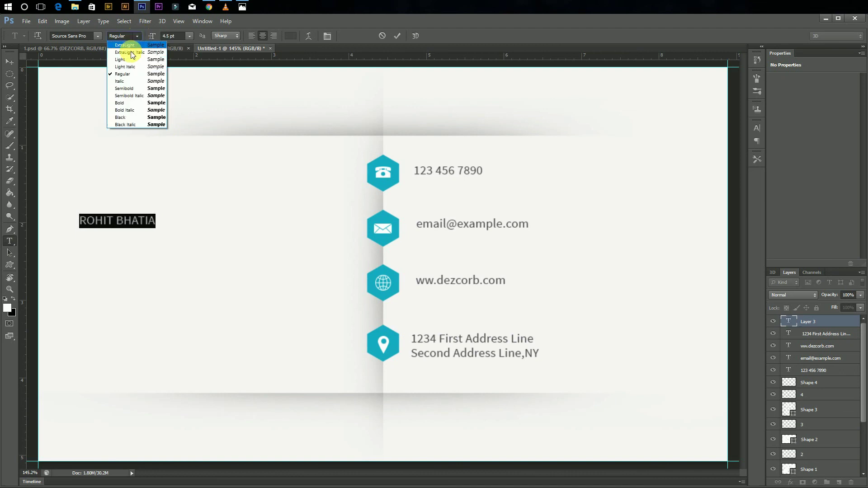
pyautogui.click(120, 102)
pyautogui.click(178, 36)
pyautogui.write('10')
pyautogui.press('Return')
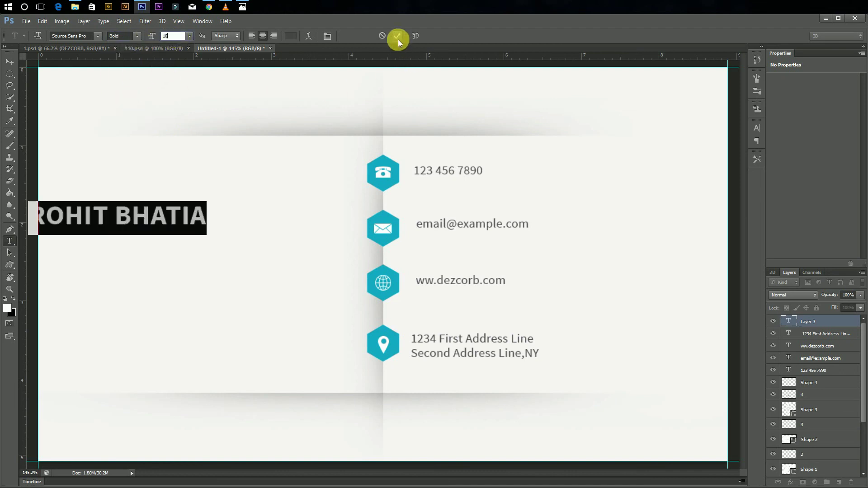
pyautogui.click(397, 36)
# Move the name right and down on the card's left half
pyautogui.click(9, 62)
pyautogui.moveTo(166, 185)
pyautogui.mouseDown()
pyautogui.moveTo(252, 175)
pyautogui.moveTo(268, 194)
pyautogui.mouseUp()
pyautogui.press('t')
pyautogui.click(144, 284)
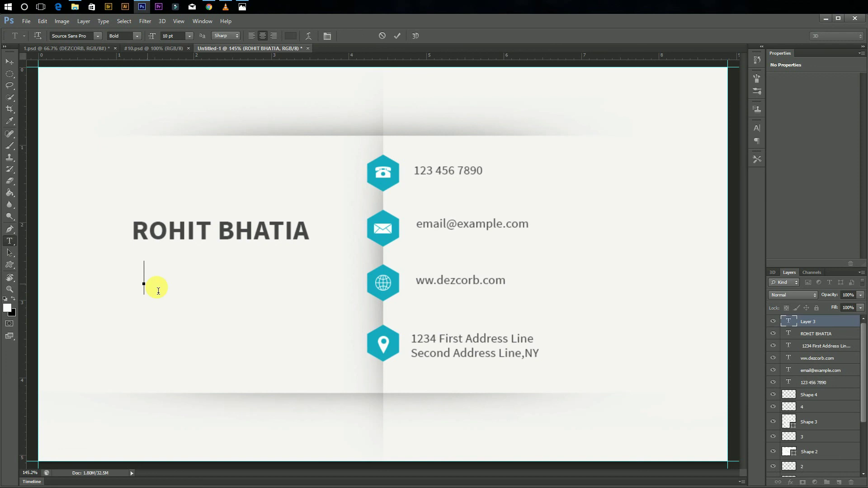
# Type the 'DESIGN WITH …' tagline in capitals below the name, fixing a typo
pyautogui.write('DESUGB')
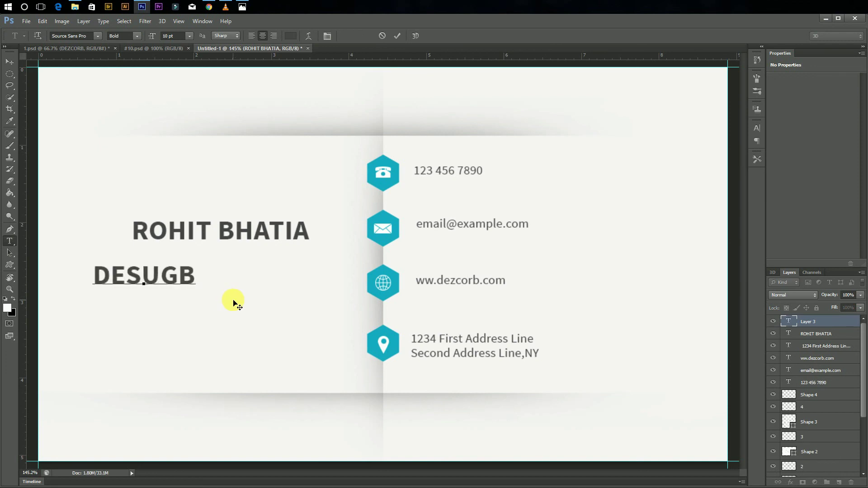
pyautogui.press('BackSpace')
pyautogui.press('BackSpace')
pyautogui.press('BackSpace')
pyautogui.write('IGN ')
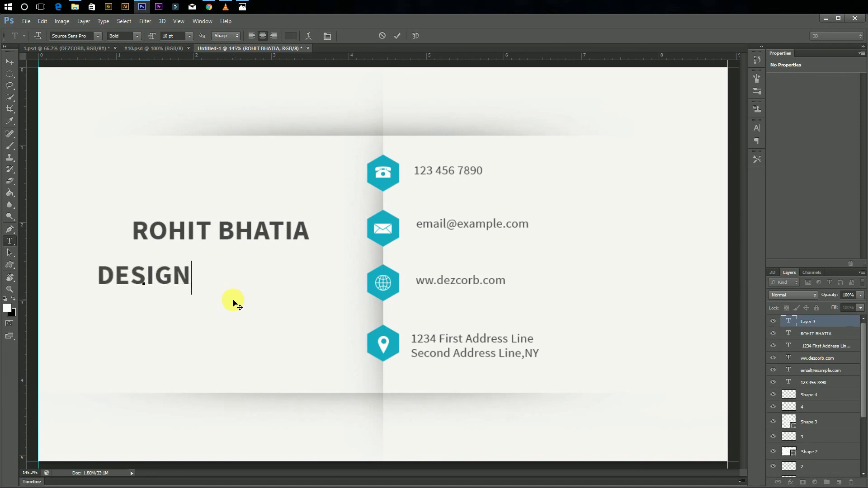
pyautogui.write('WITH ROHIT')
pyautogui.hotkey('ctrl', 'a')
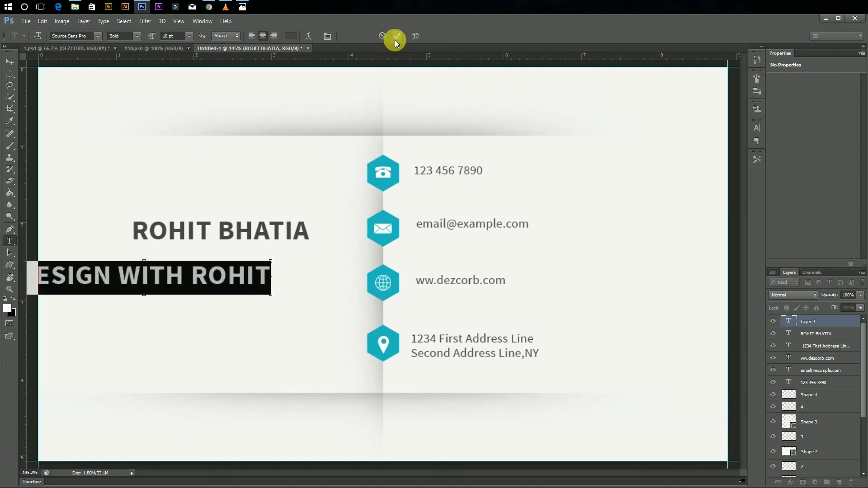
# Shrink the tagline to 4 pt and place it under the end of the name
pyautogui.click(171, 36)
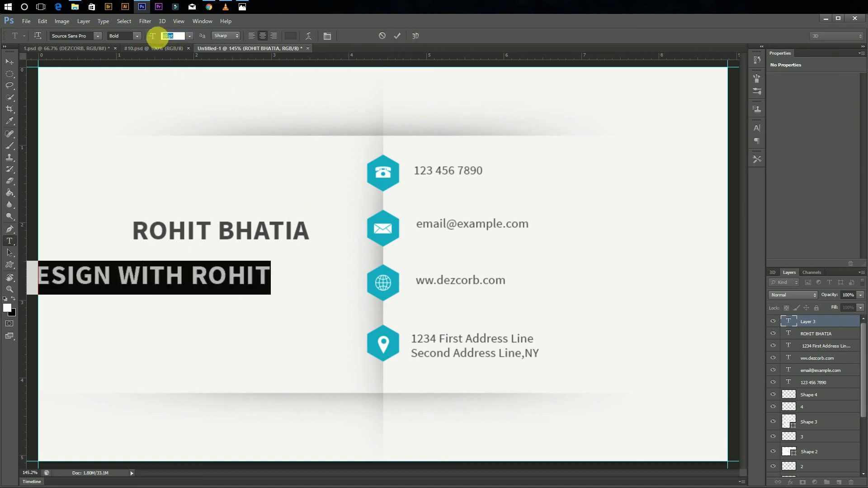
pyautogui.moveTo(152, 39); pyautogui.dragTo(143, 39)
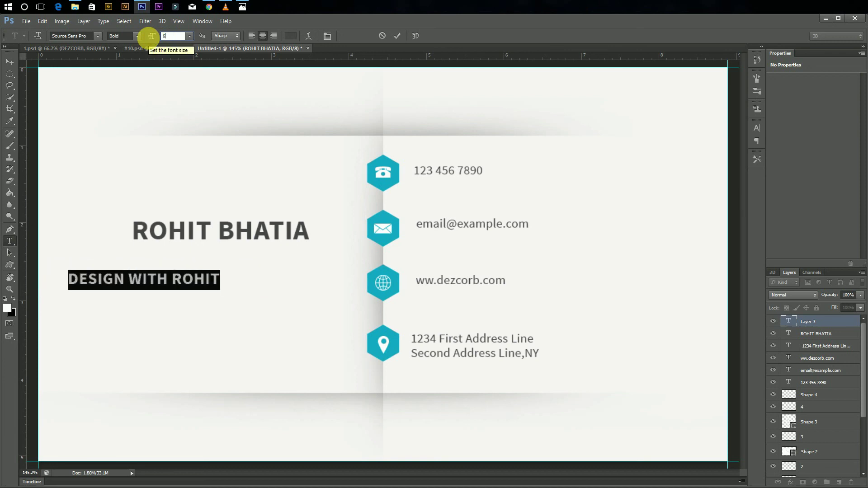
pyautogui.write('4')
pyautogui.press('Return')
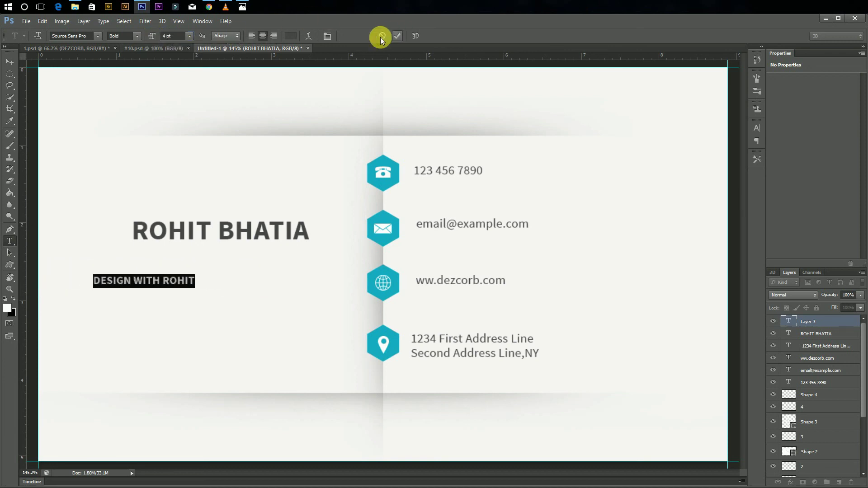
pyautogui.click(9, 62)
pyautogui.moveTo(209, 296); pyautogui.dragTo(324, 265)
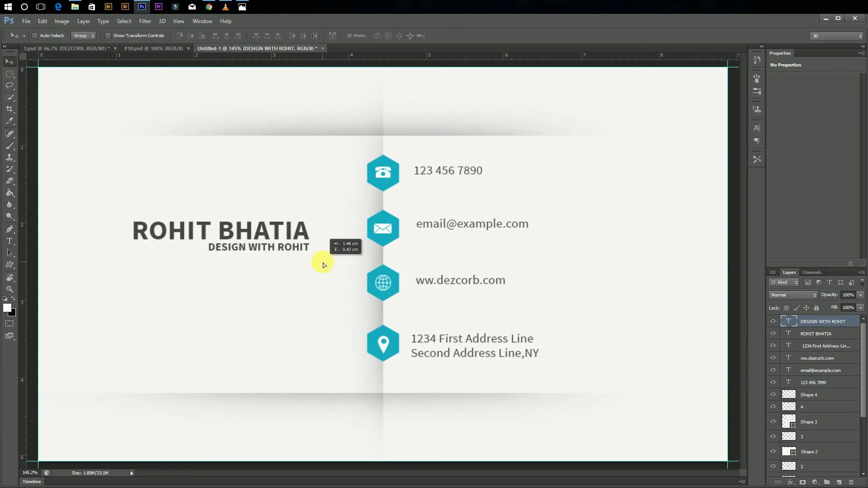
# Select the name together with the tagline and lower both slightly
pyautogui.click(808, 334)
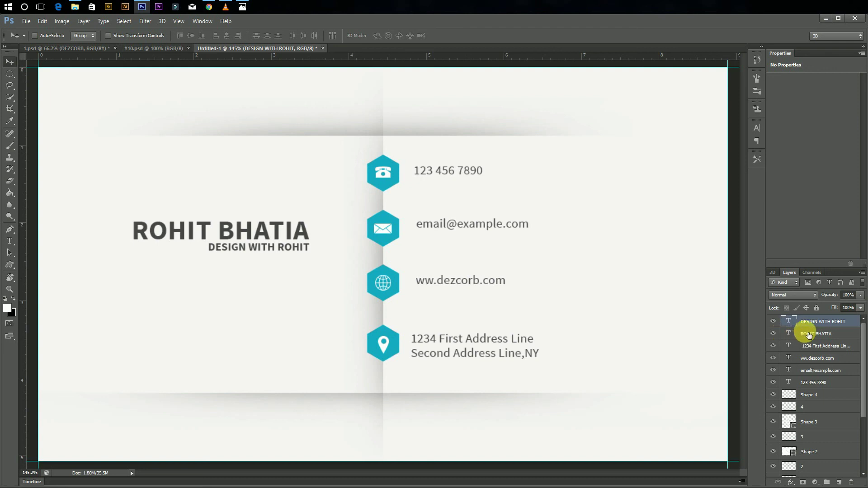
pyautogui.moveTo(280, 248); pyautogui.dragTo(278, 267)
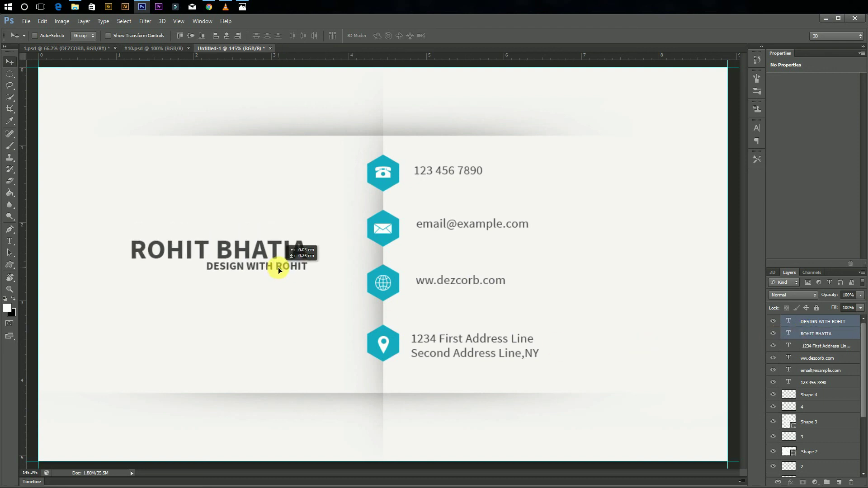
pyautogui.press('t')
# Colour the surname teal, sampled from a hexagon icon
pyautogui.moveTo(217, 248); pyautogui.dragTo(309, 249)
pyautogui.click(291, 36)
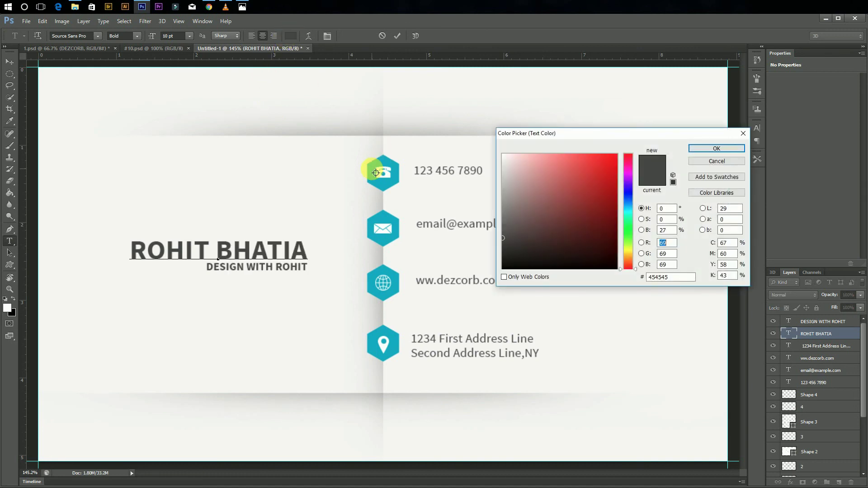
pyautogui.click(375, 173)
pyautogui.click(700, 148)
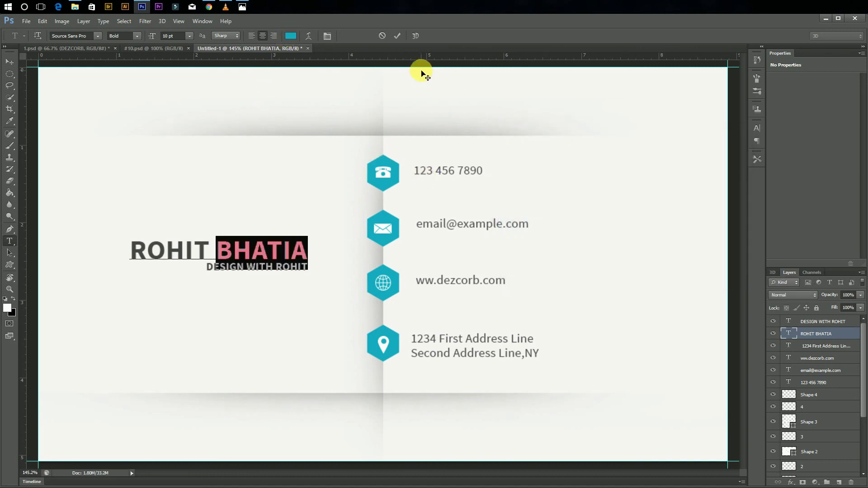
pyautogui.click(398, 36)
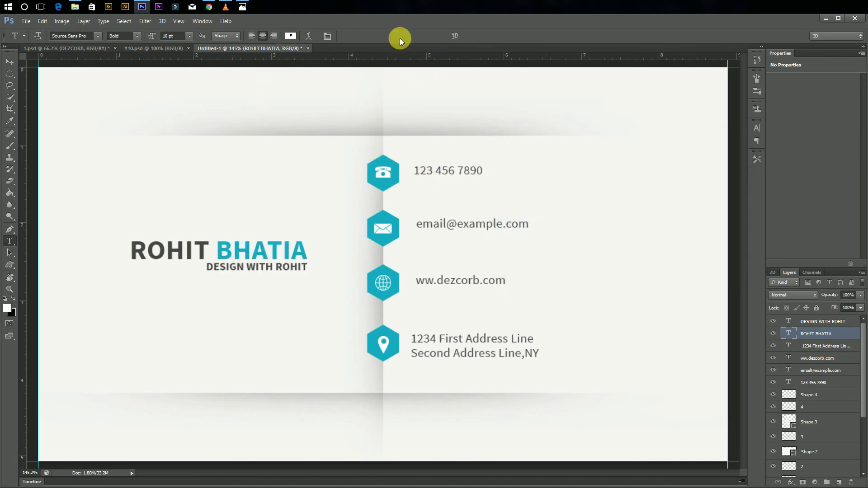
pyautogui.click(9, 61)
pyautogui.scroll(-3, 298, 233)
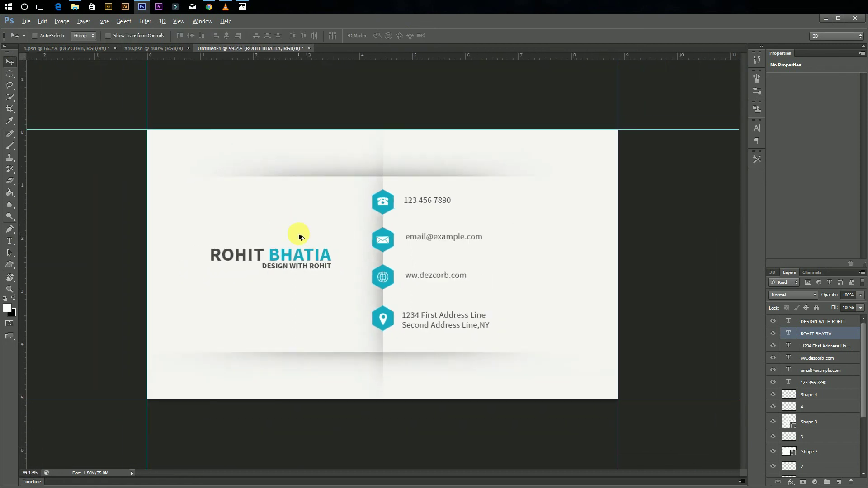
# Select the tagline with the name and nudge both slightly right and down
pyautogui.keyDown('shift'); pyautogui.click(821, 320); pyautogui.keyUp('shift')
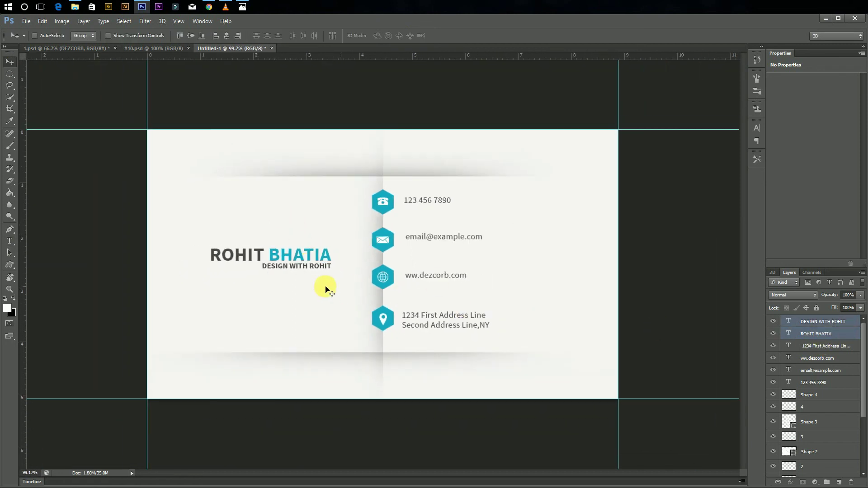
pyautogui.moveTo(324, 288); pyautogui.dragTo(332, 291)
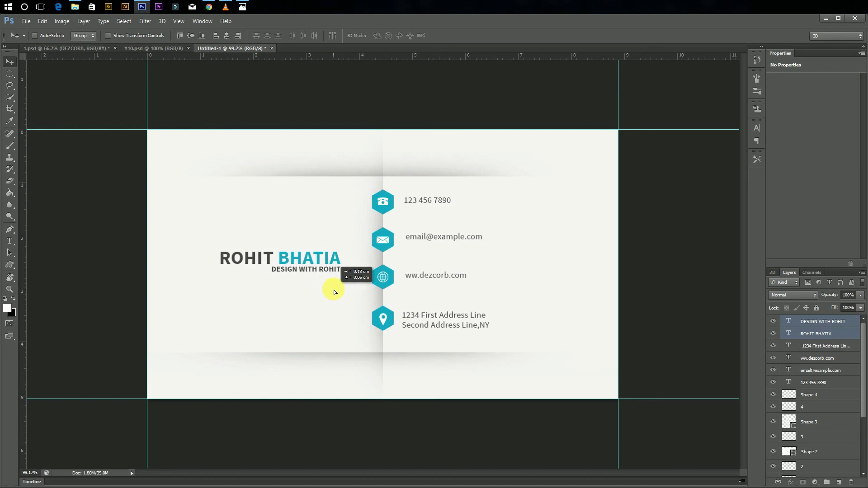